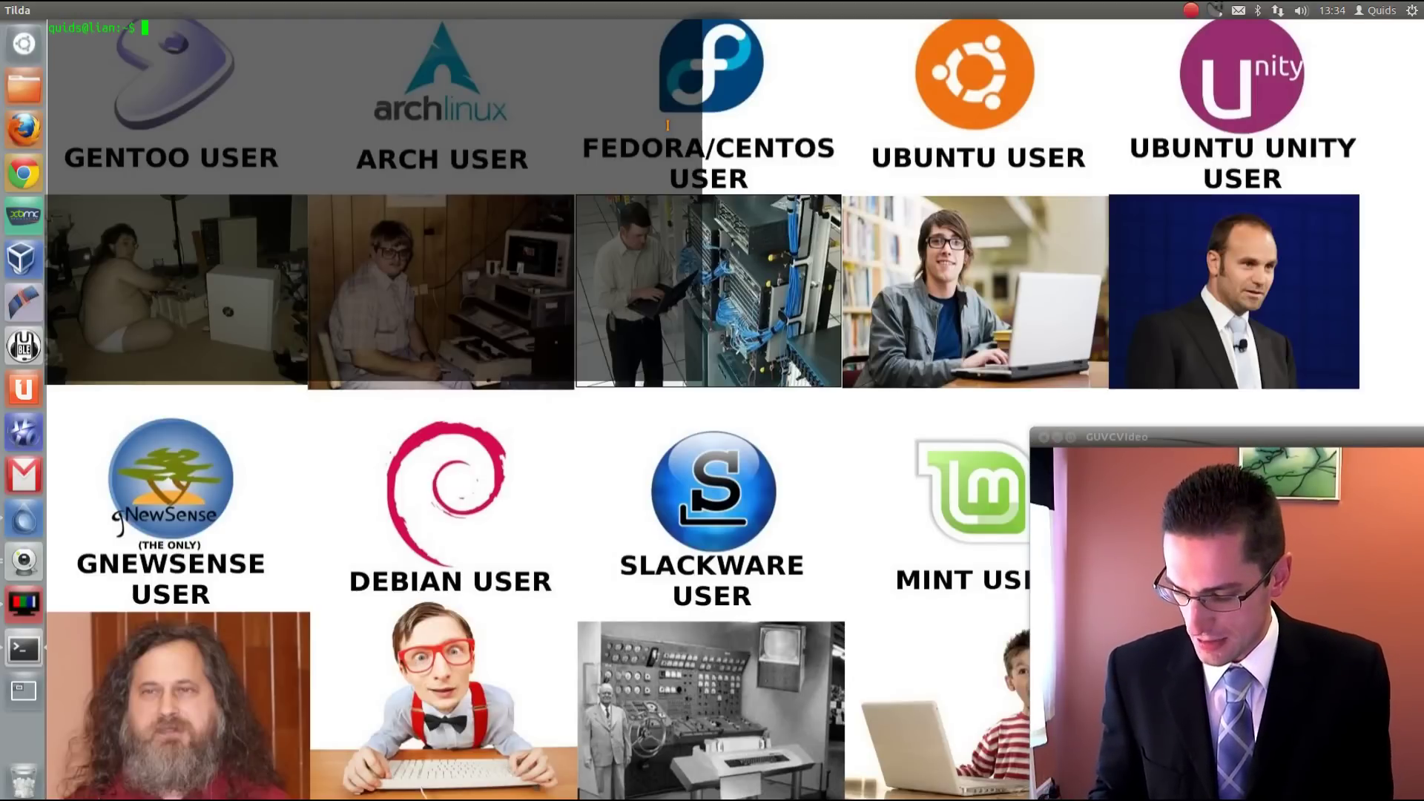
# - Print kernel details with uname -a, then ping nas.local and stop it after nine replies
pyautogui.write('uname -a')
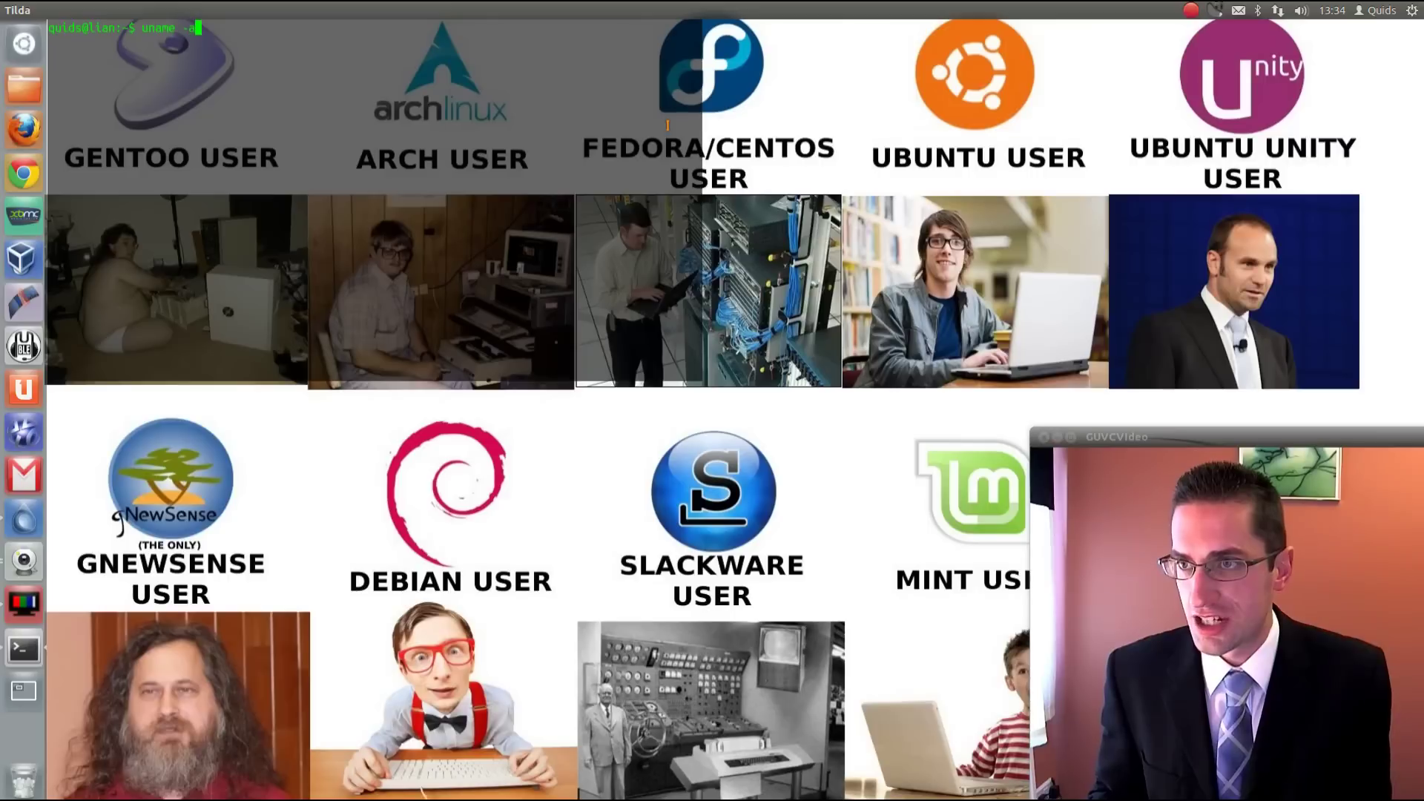
pyautogui.press('Return')
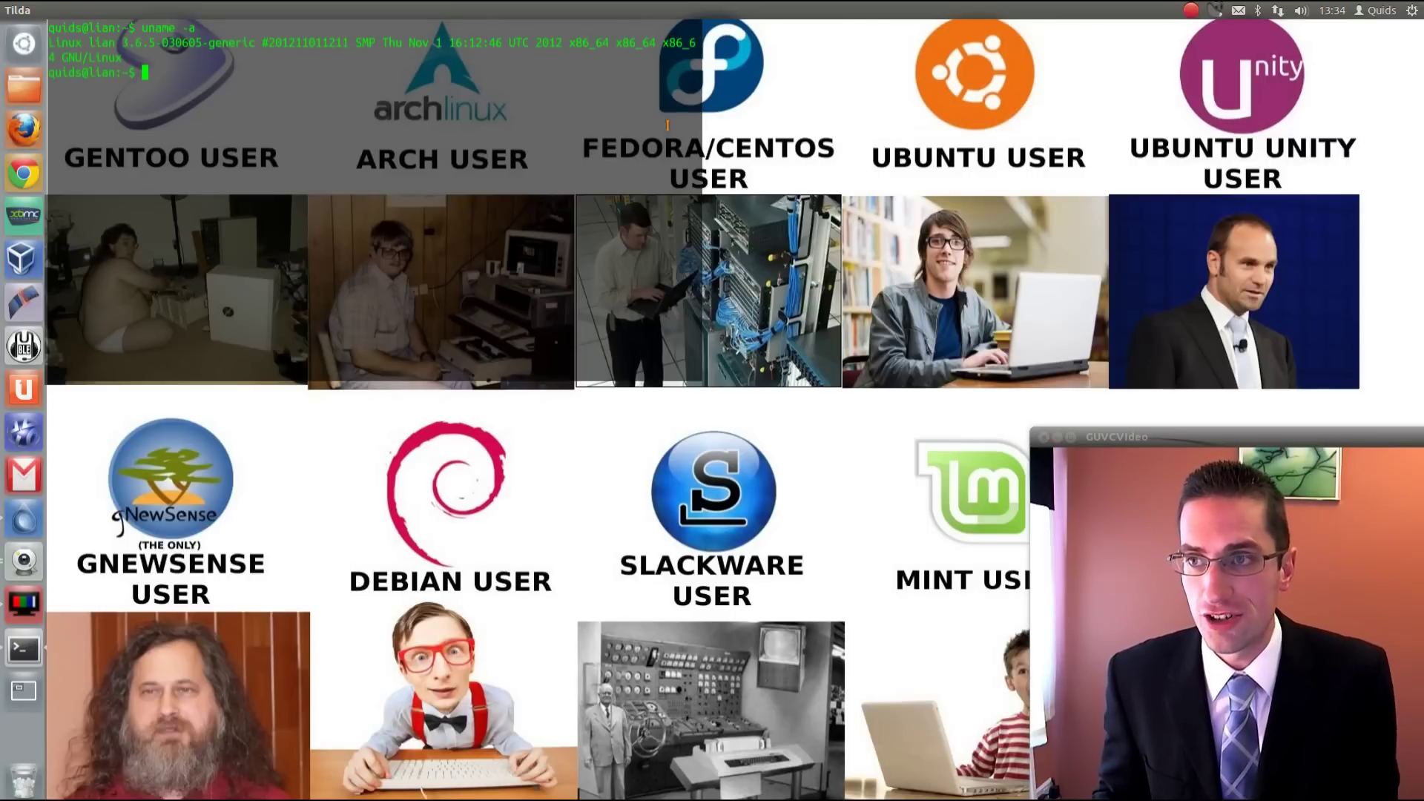
pyautogui.write('ping nas.local')
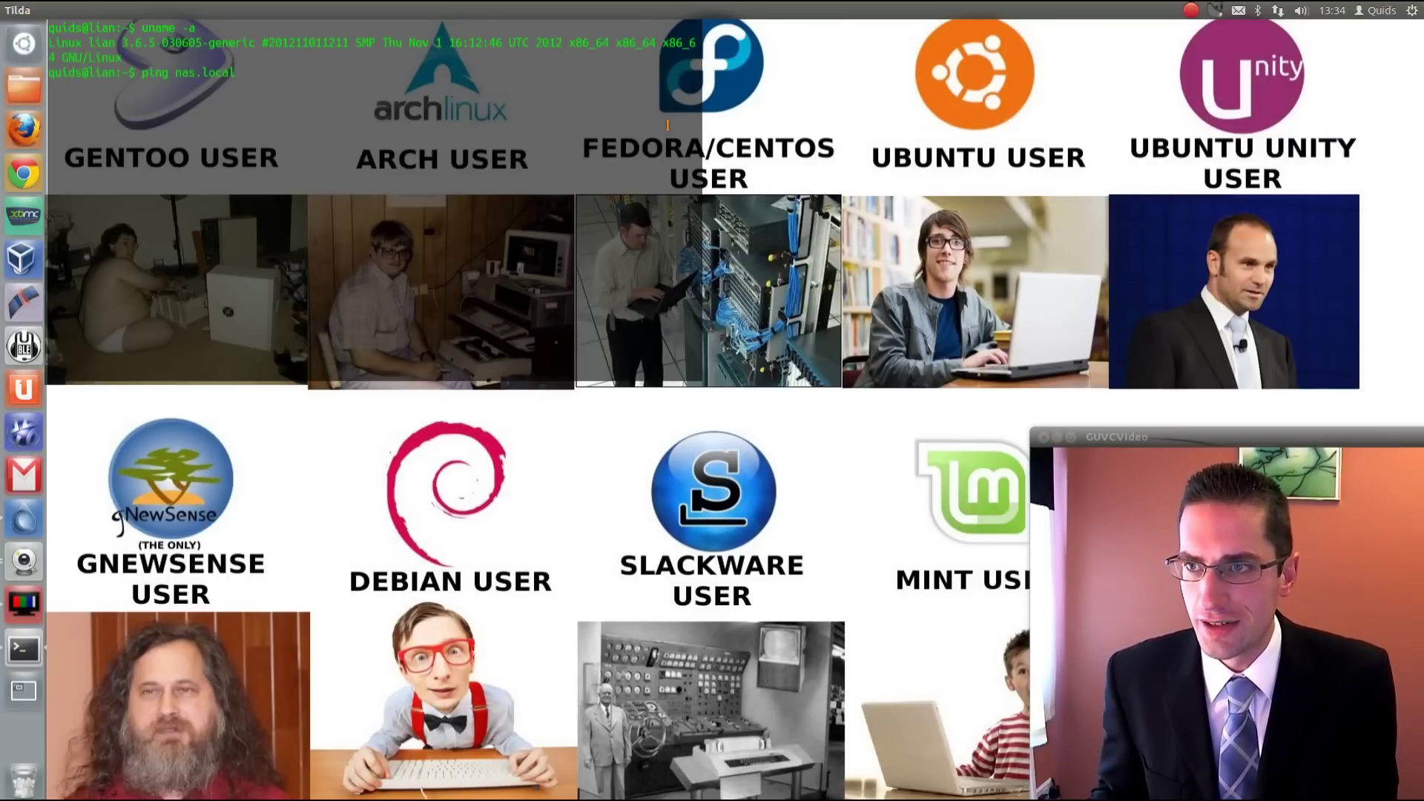
pyautogui.press('Return')
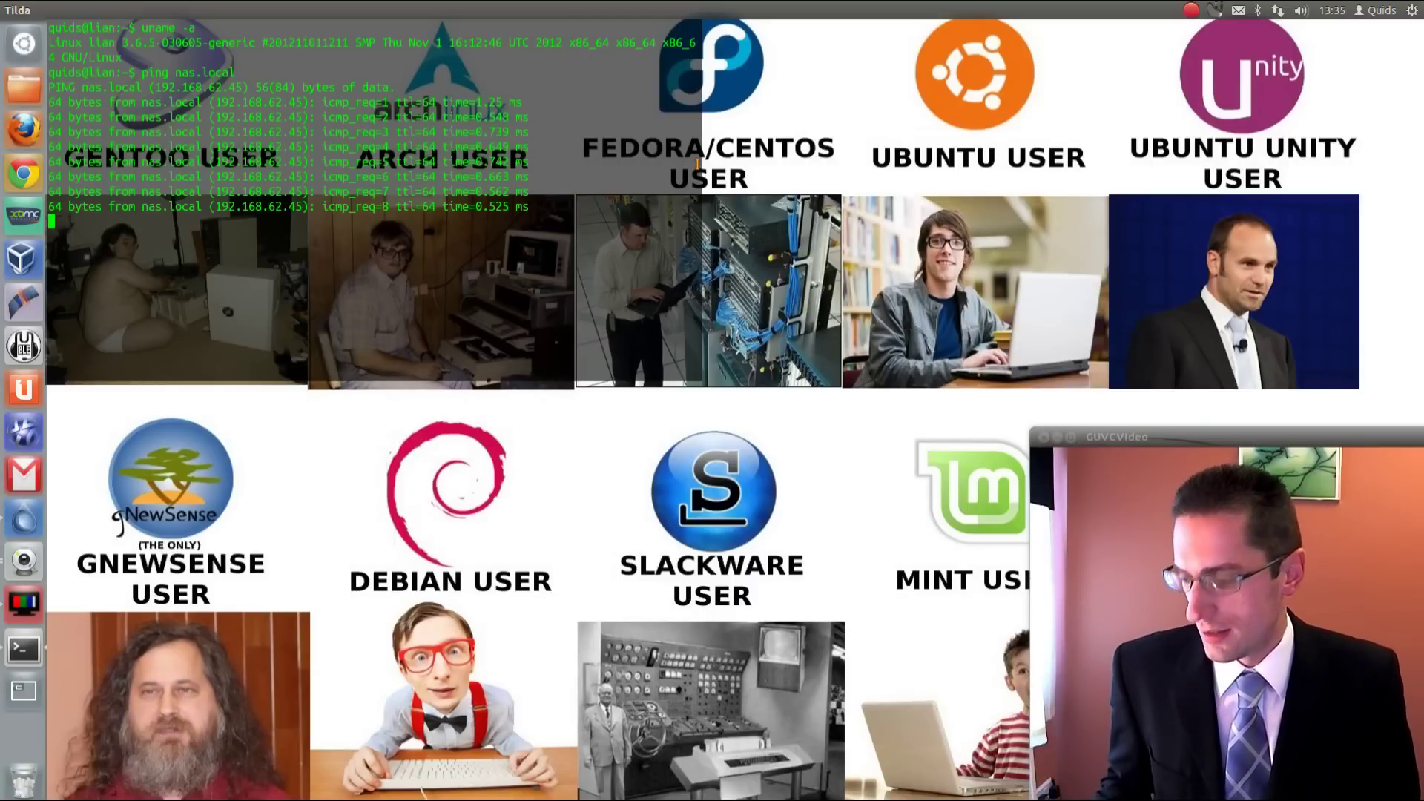
pyautogui.hotkey('ctrl', 'c')
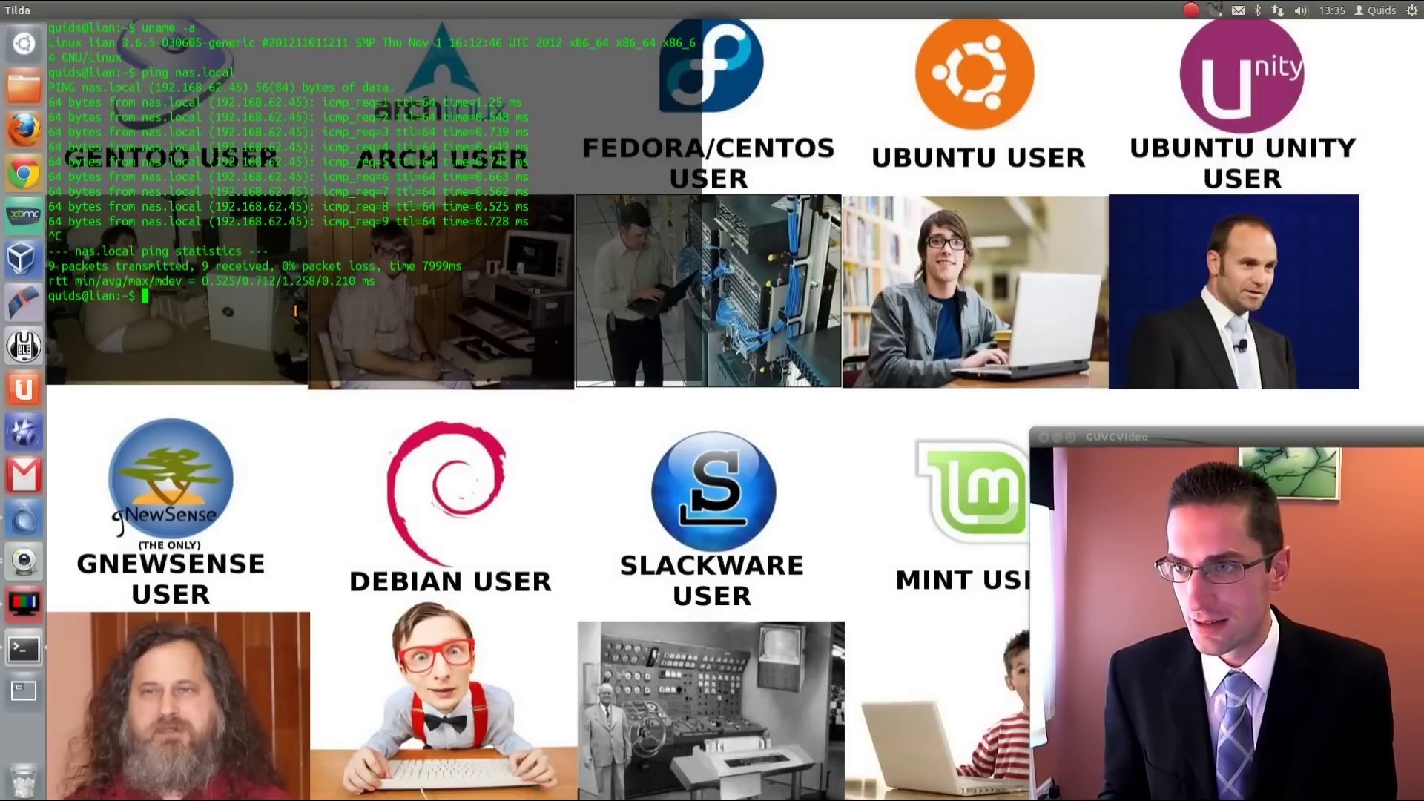
pyautogui.write('cd ~')
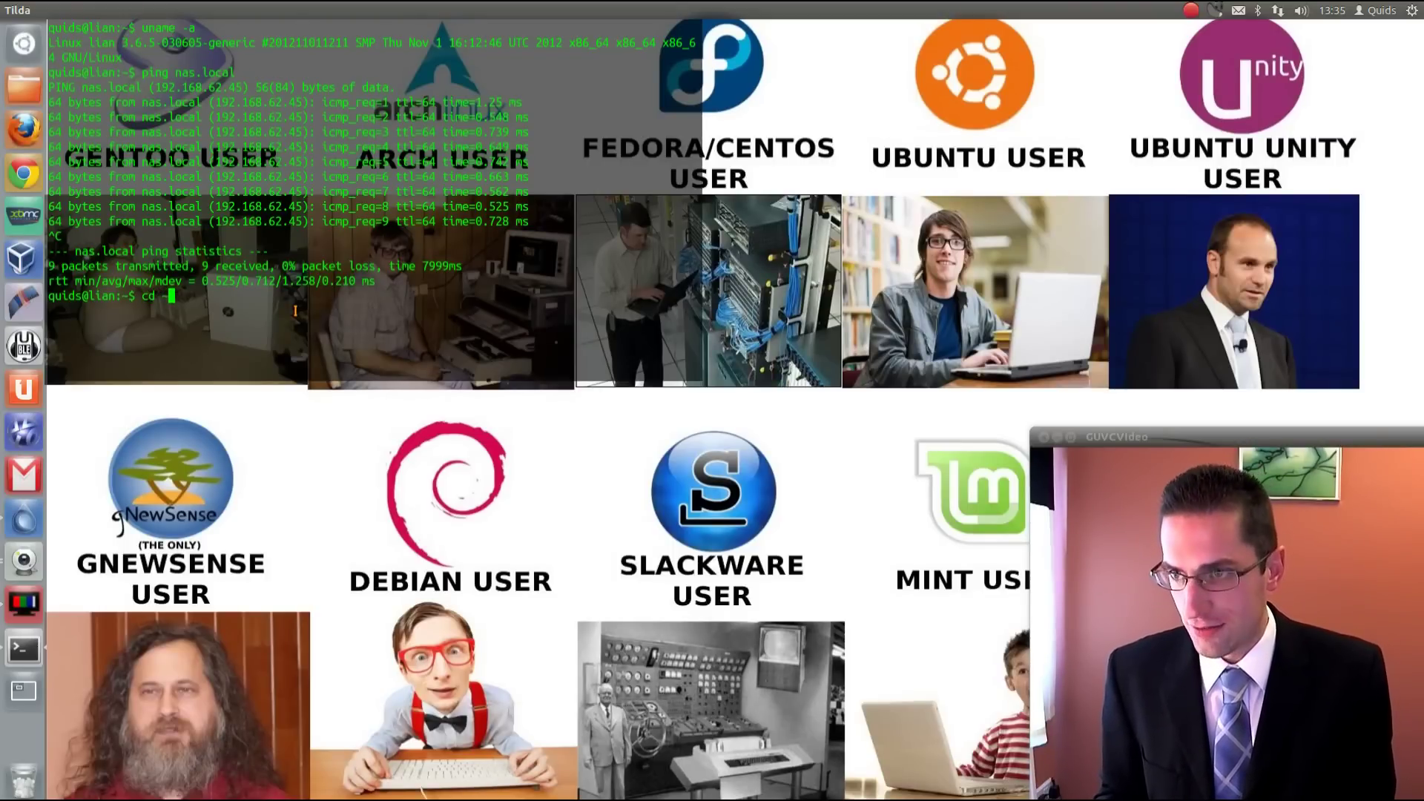
pyautogui.write('/Doc')
pyautogui.press('Tab')
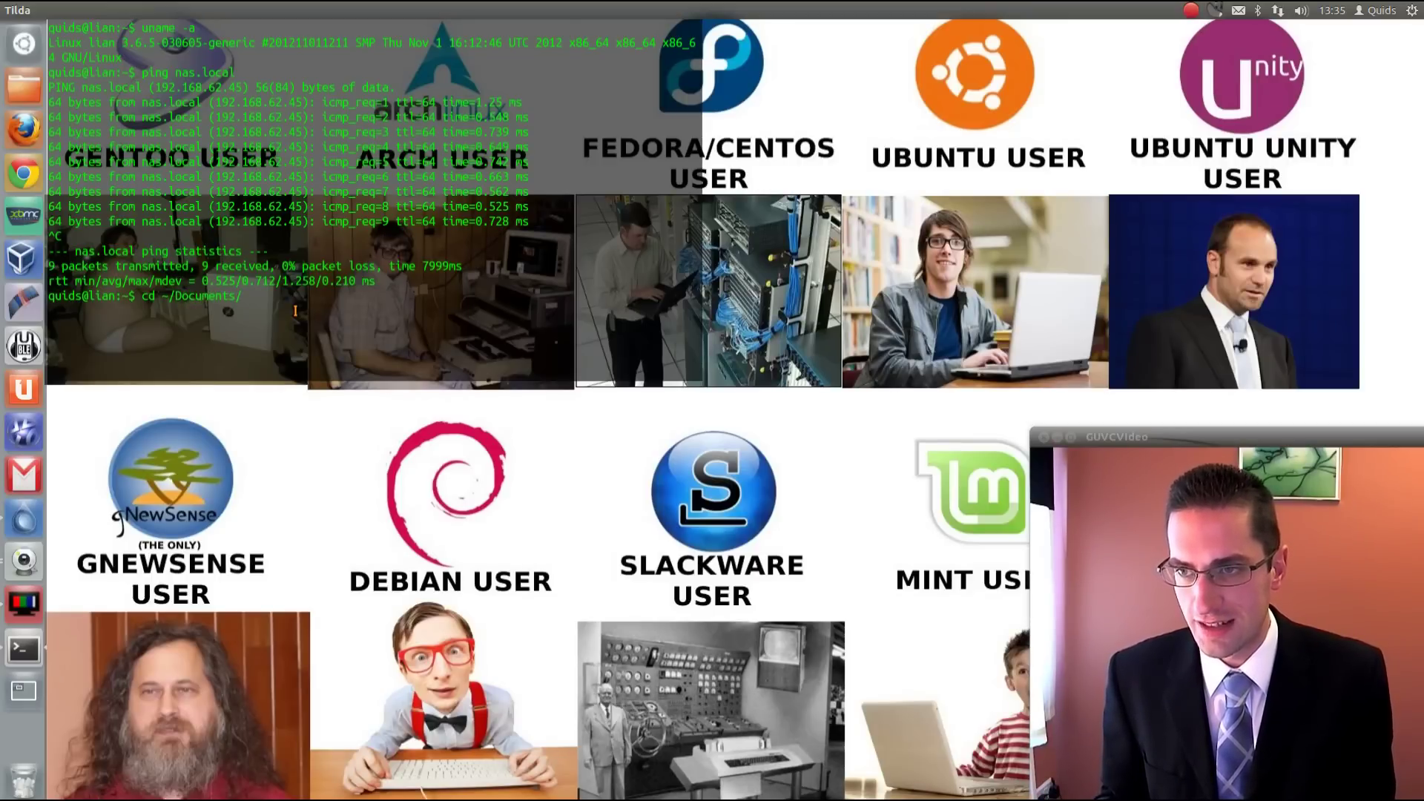
pyautogui.press('BackSpace')
pyautogui.press('BackSpace')
pyautogui.press('BackSpace')
pyautogui.press('BackSpace')
pyautogui.press('BackSpace')
pyautogui.press('BackSpace')
pyautogui.press('BackSpace')
pyautogui.press('BackSpace')
pyautogui.press('BackSpace')
pyautogui.press('BackSpace')
pyautogui.press('BackSpace')
pyautogui.press('BackSpace')
pyautogui.press('BackSpace')
pyautogui.press('BackSpace')
pyautogui.press('BackSpace')
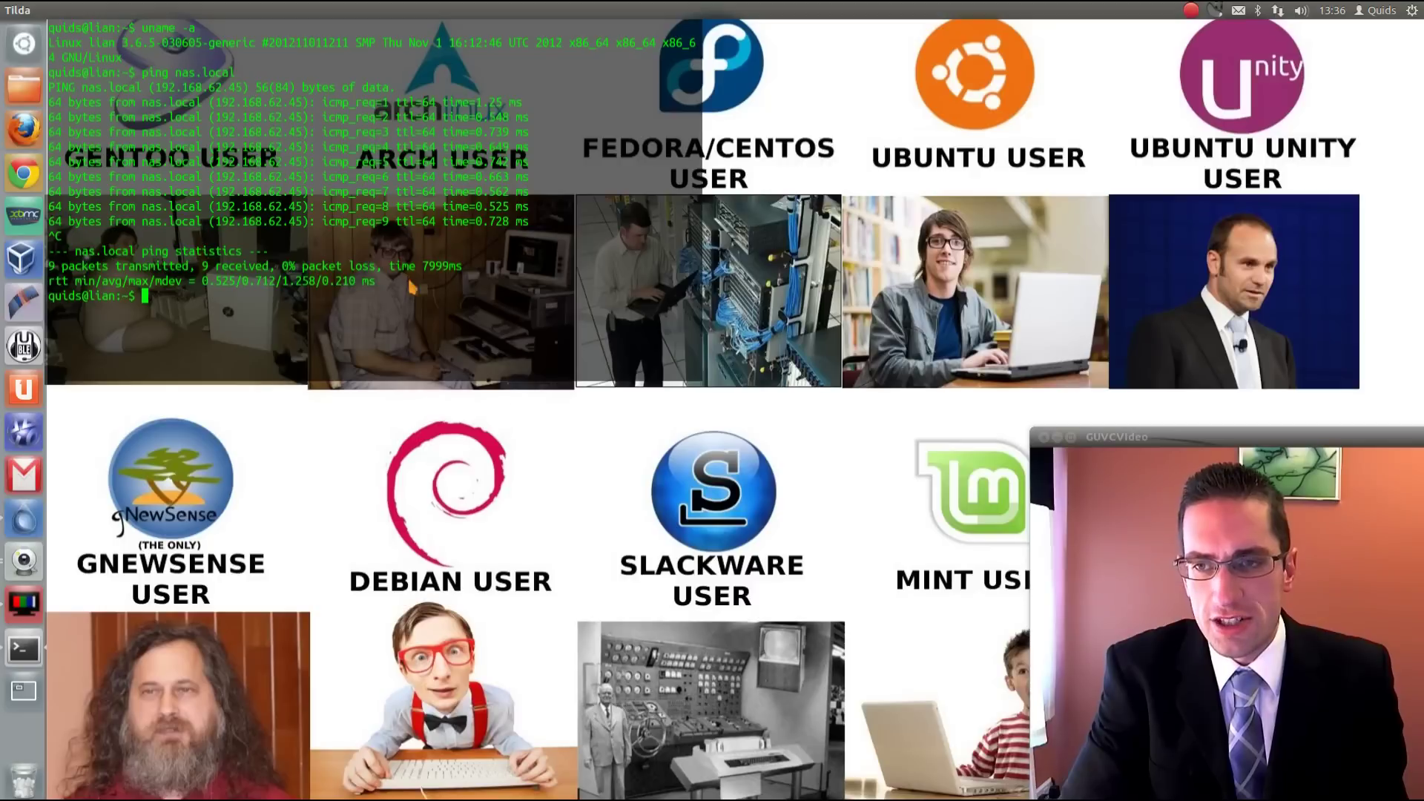
# - Add a second terminal tab and switch between the two tabs
pyautogui.rightClick(409, 282)
pyautogui.click(461, 291)
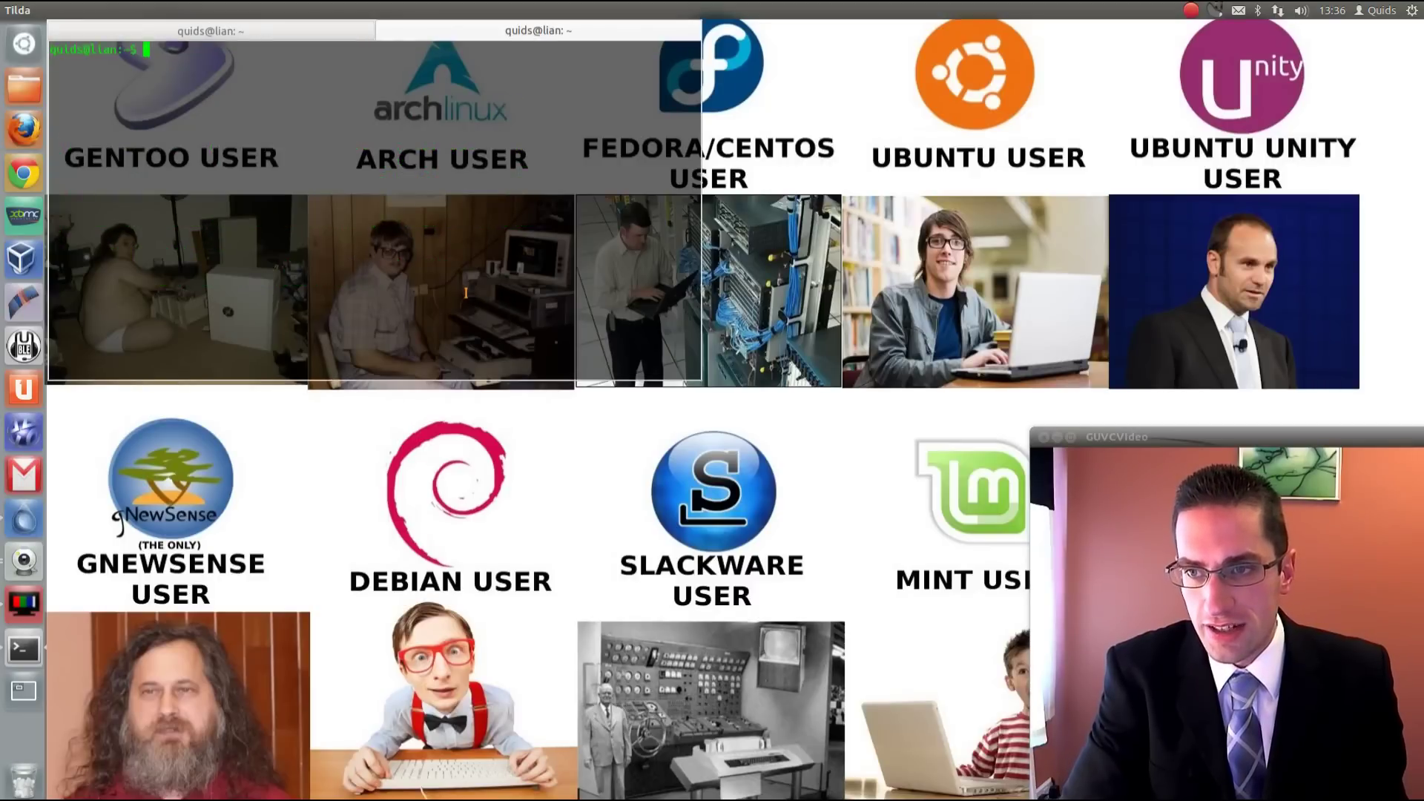
pyautogui.click(326, 31)
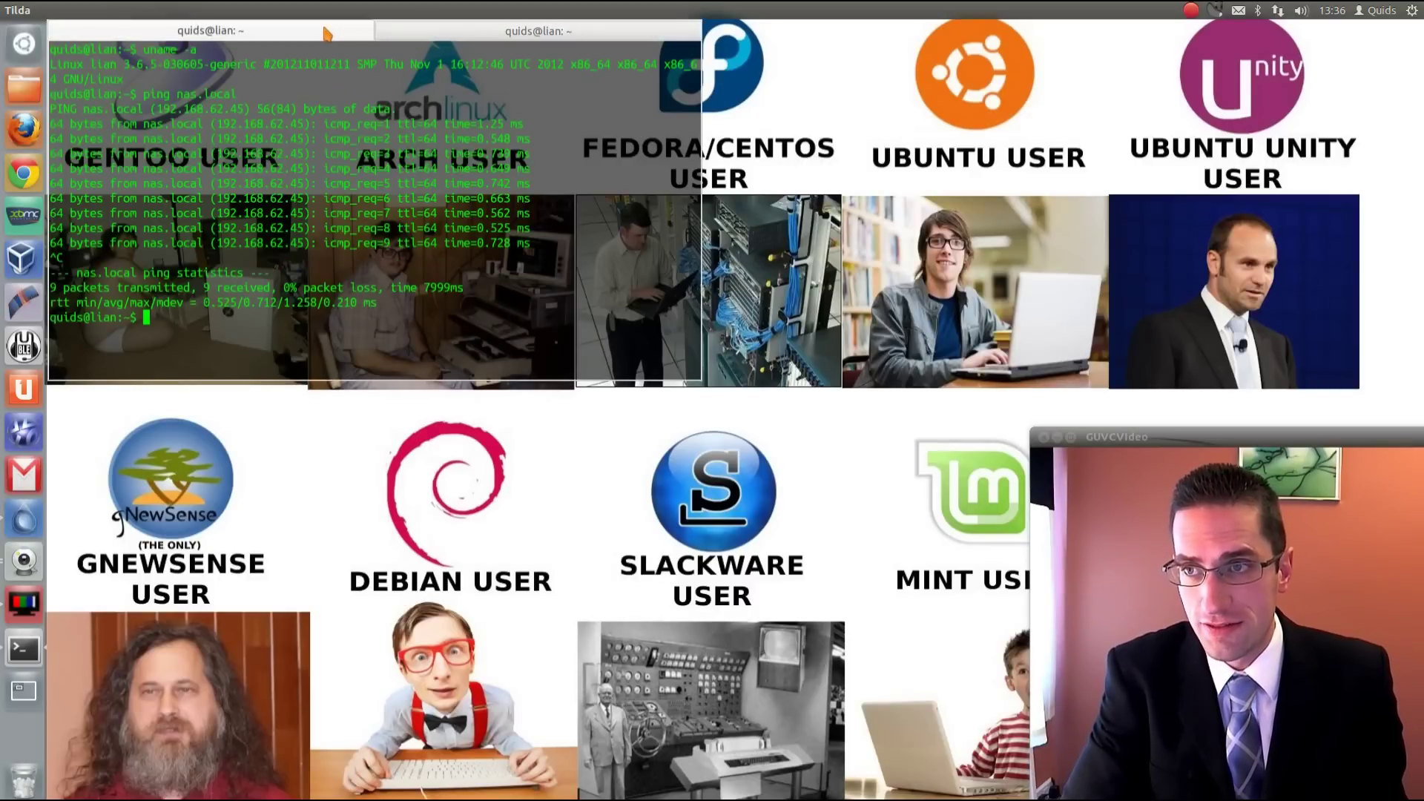
pyautogui.click(533, 30)
# - Open Tilda preferences, keep the Ubuntu Mono 14 font, and review Title and Command (browser firefox)
pyautogui.rightClick(399, 141)
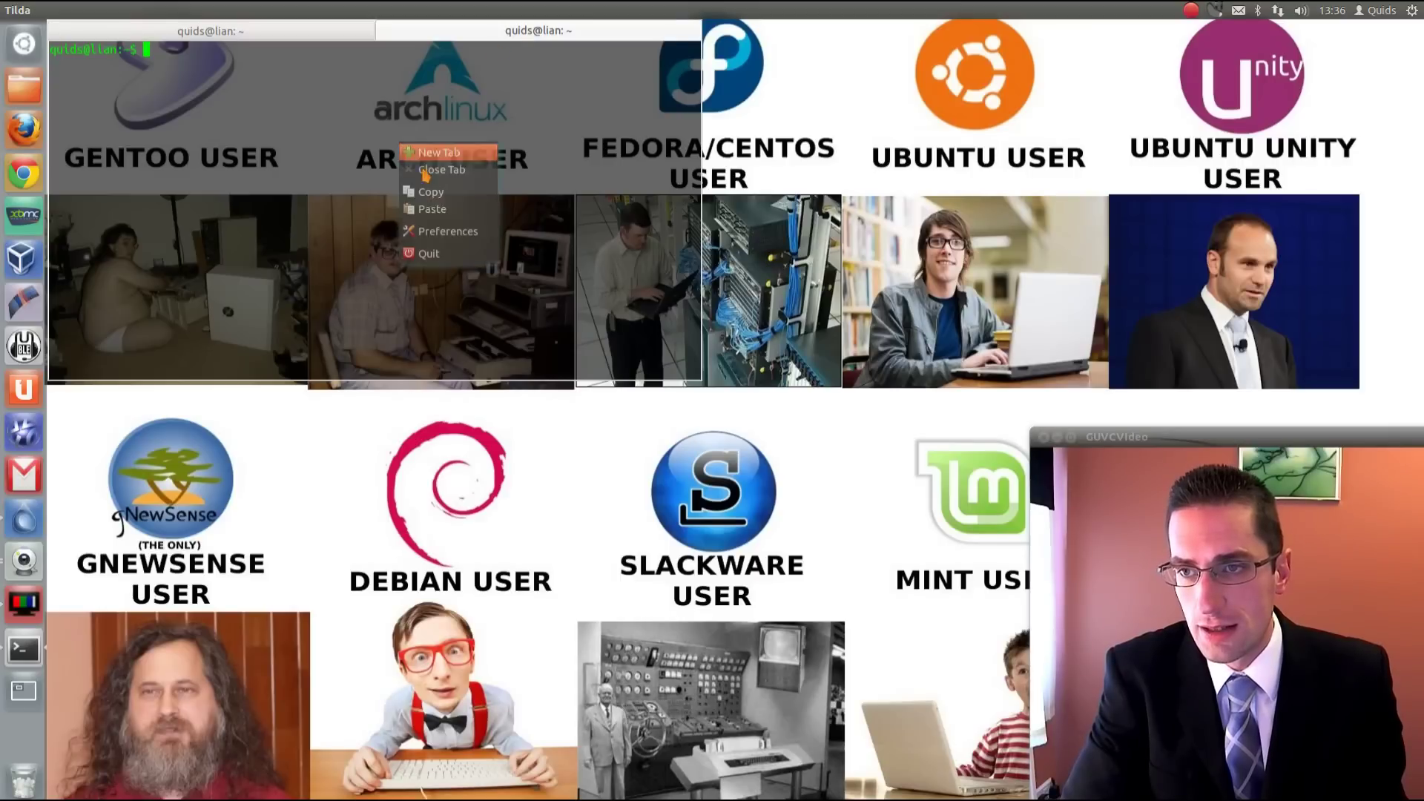
pyautogui.click(450, 230)
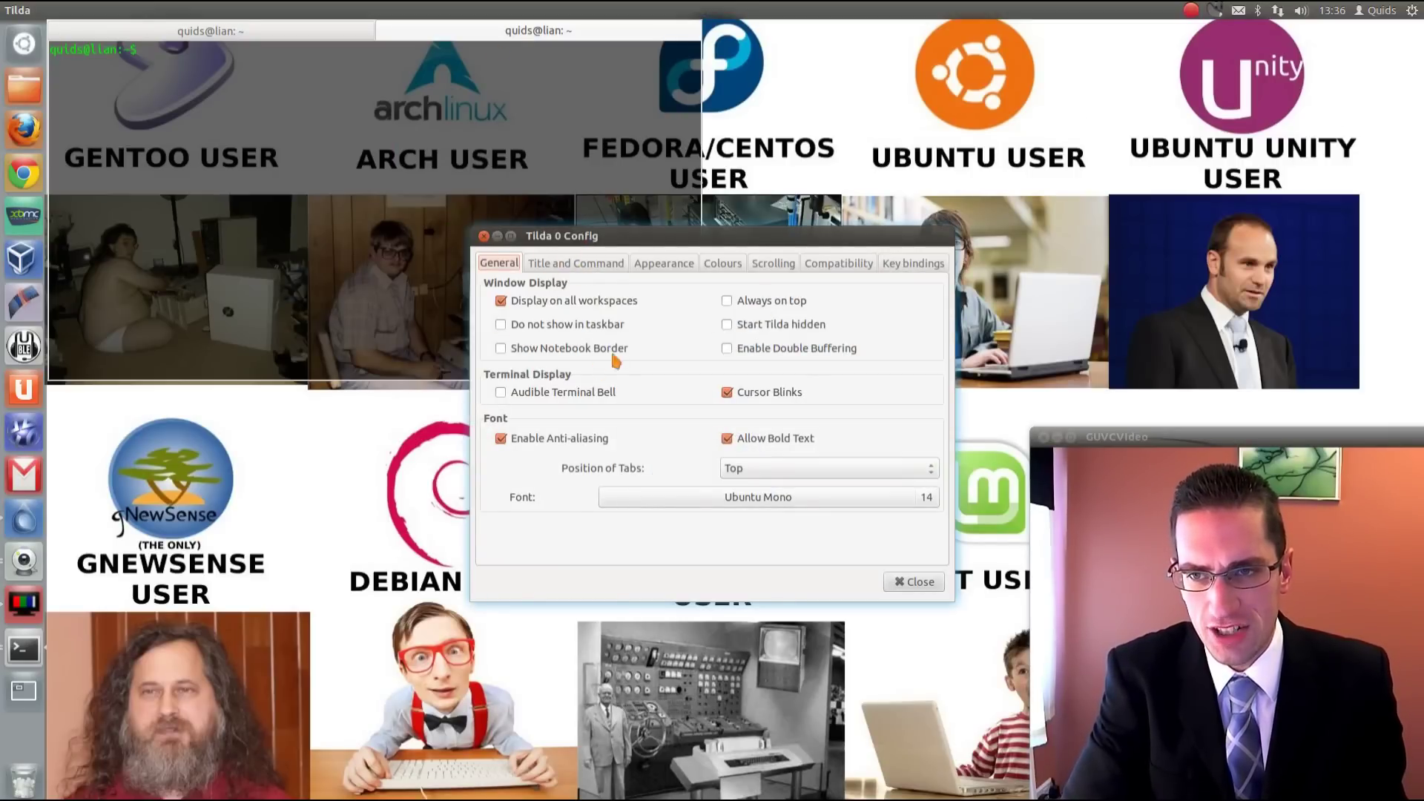
pyautogui.click(772, 505)
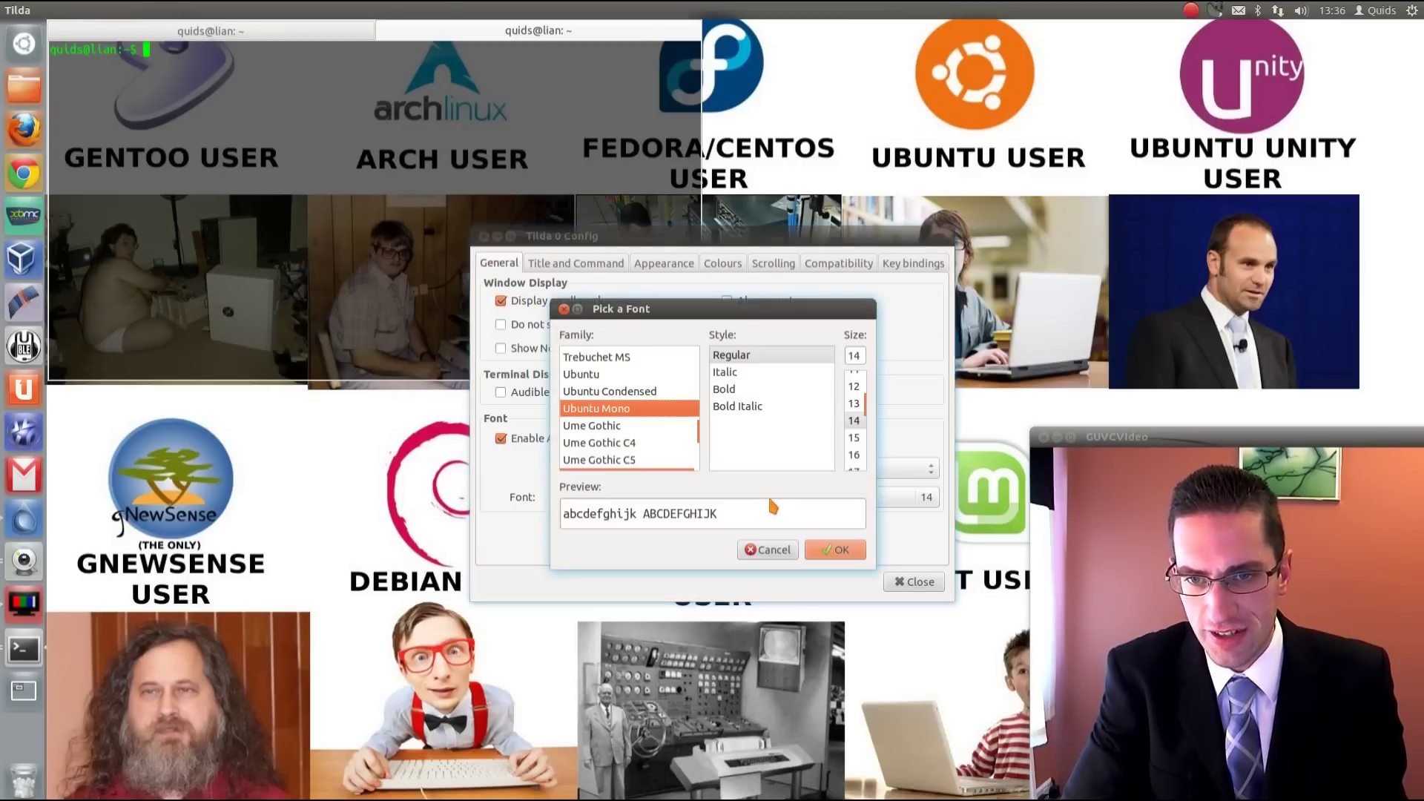
pyautogui.click(772, 550)
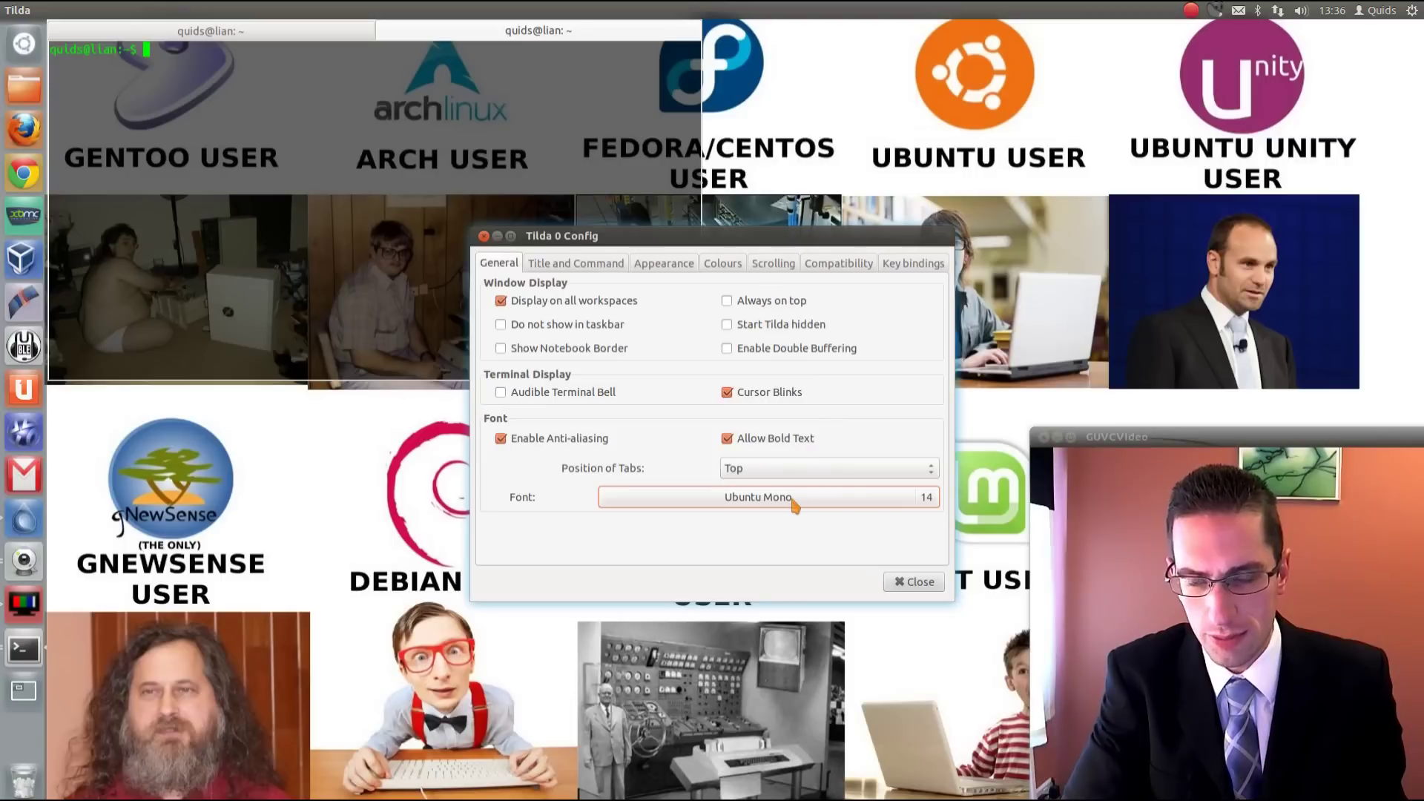
pyautogui.click(568, 262)
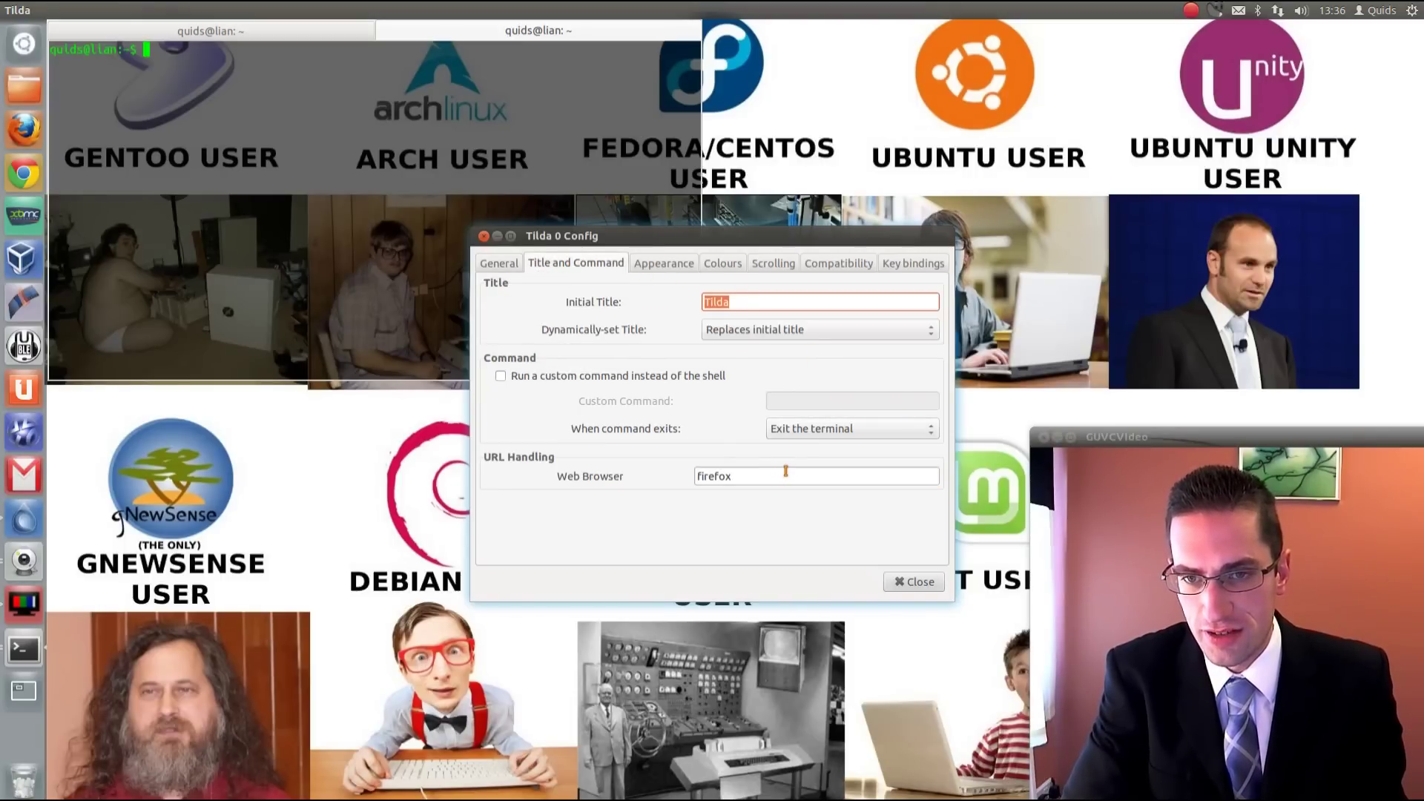
pyautogui.moveTo(765, 476); pyautogui.dragTo(689, 475)
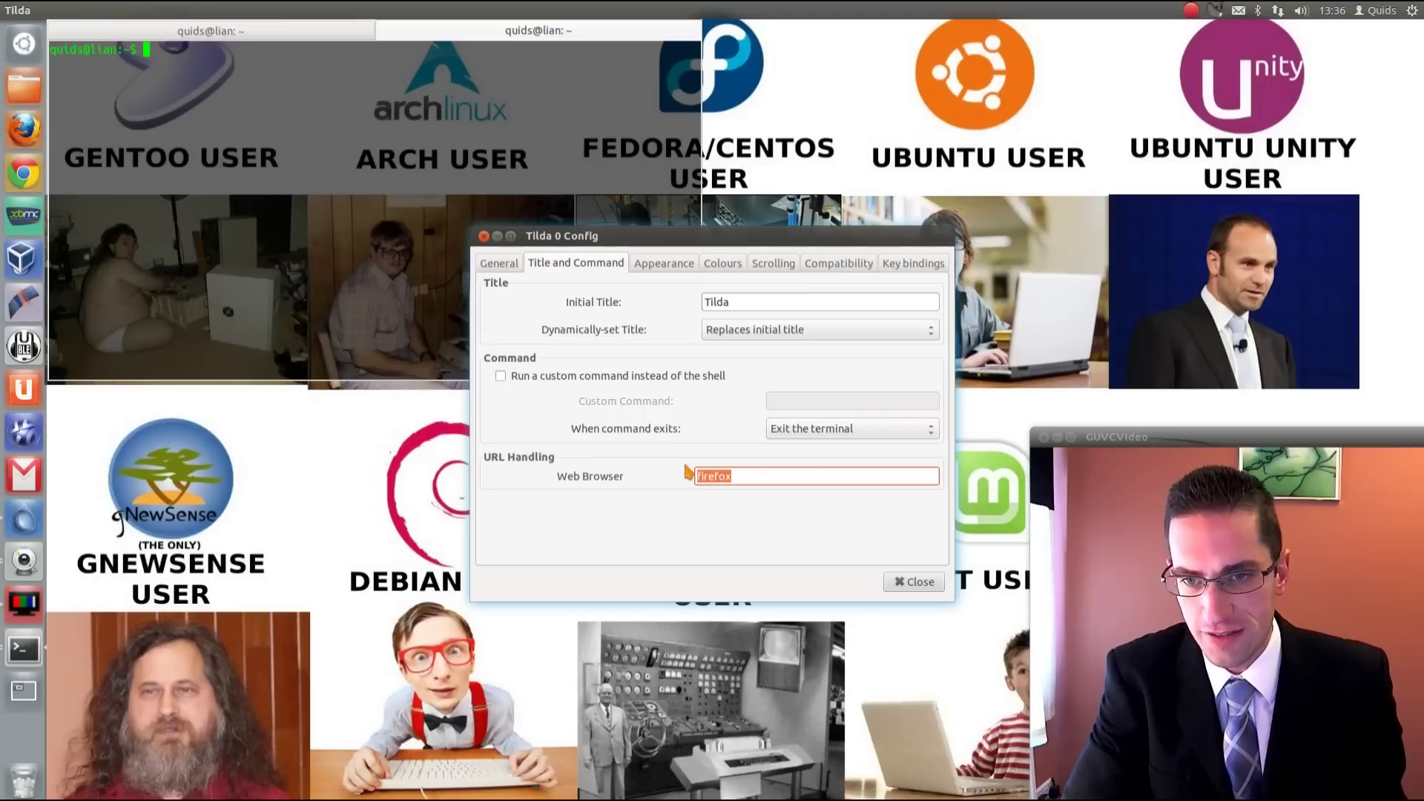
# - In Appearance, set the terminal height to 42% and width to 43%
pyautogui.click(667, 265)
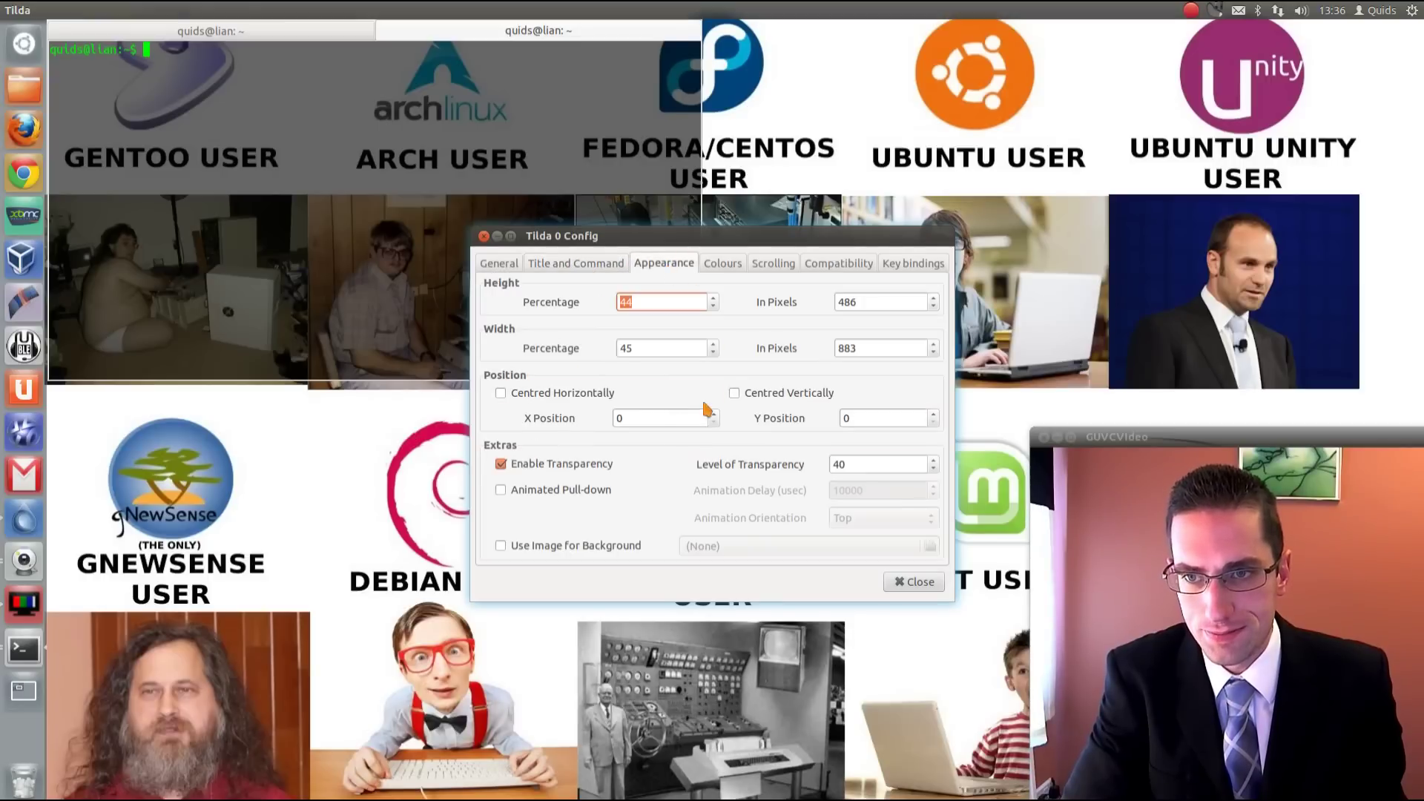
pyautogui.click(713, 307)
pyautogui.click(714, 306)
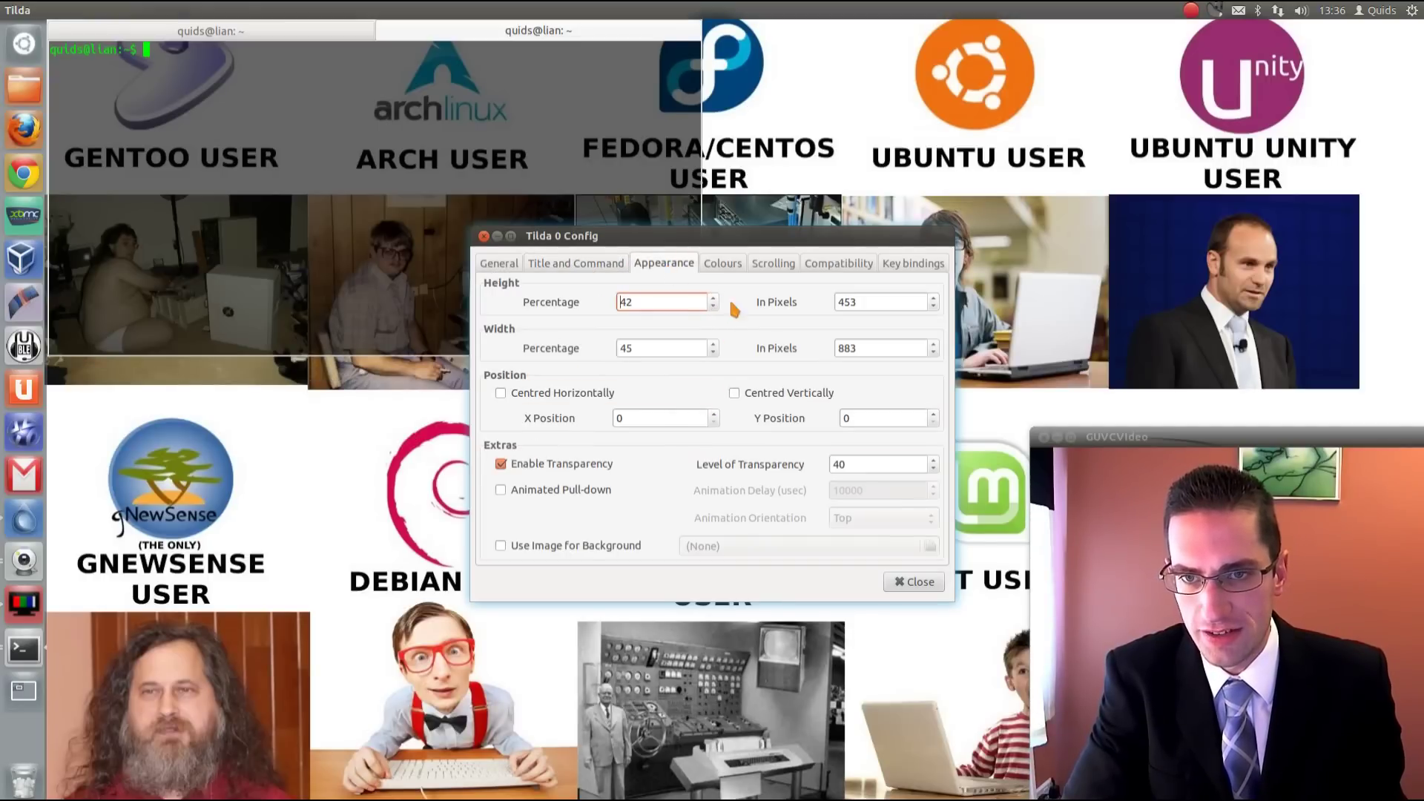
pyautogui.click(713, 353)
pyautogui.click(713, 353)
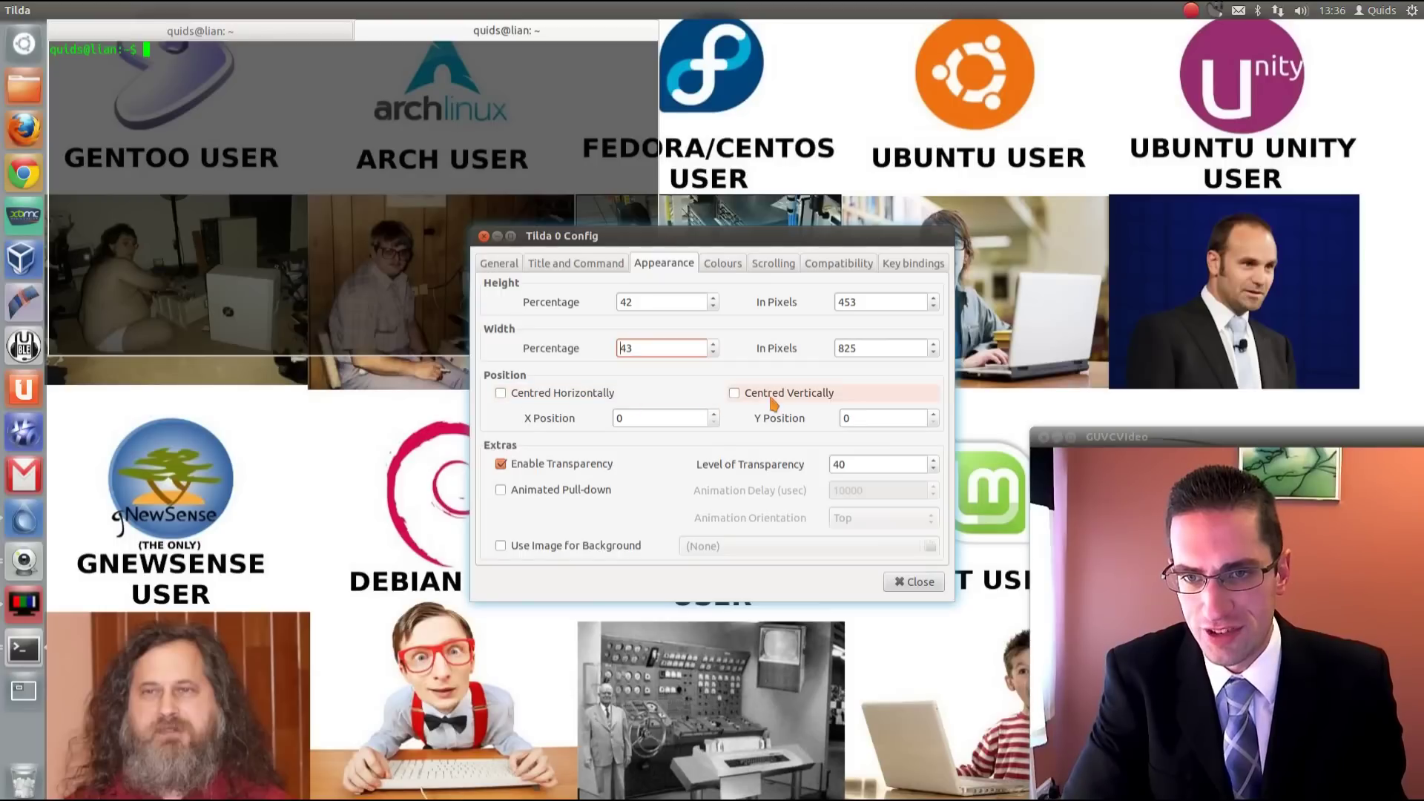
# - Turn centring off so the window sits at X/Y 0, and enable an image background
pyautogui.click(590, 393)
pyautogui.click(741, 396)
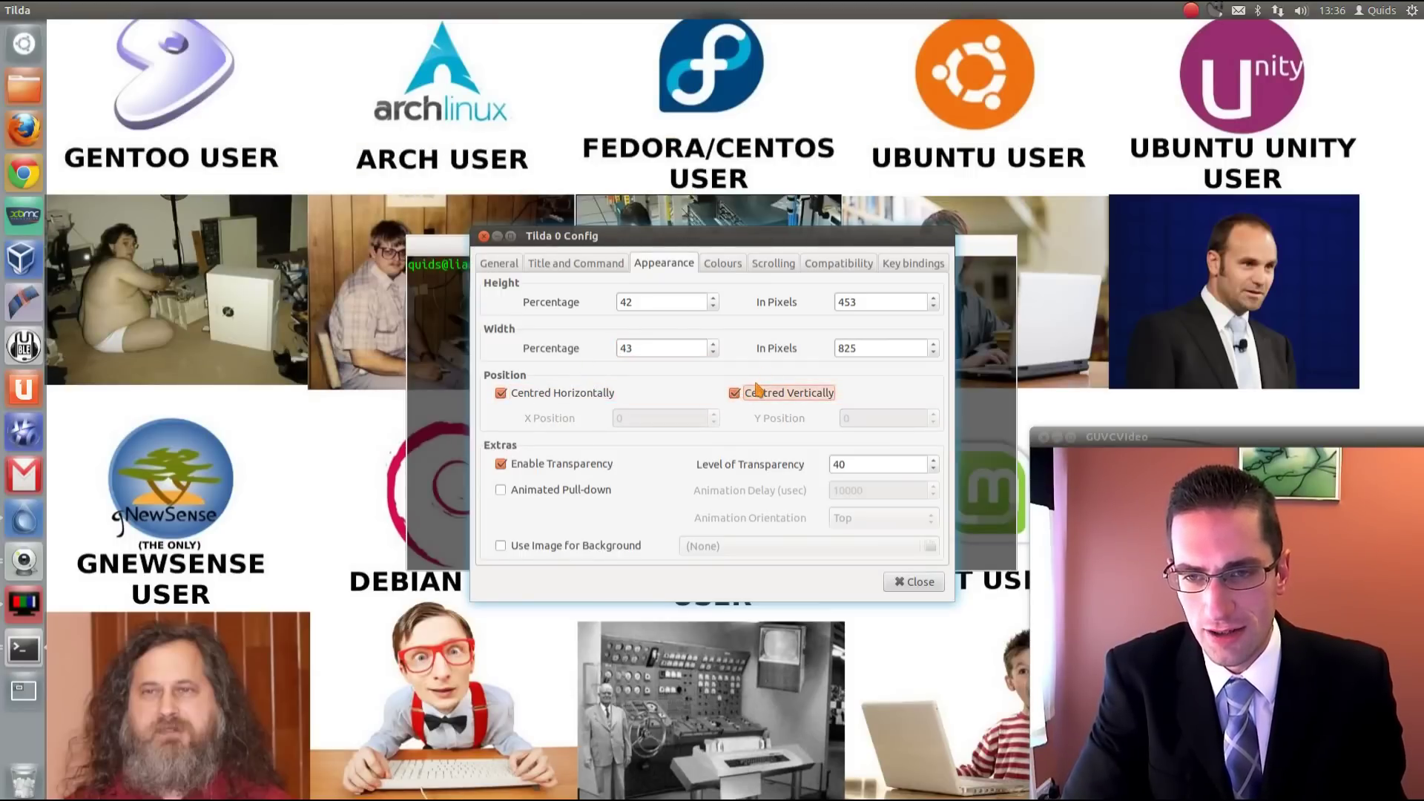
pyautogui.click(735, 394)
pyautogui.click(532, 396)
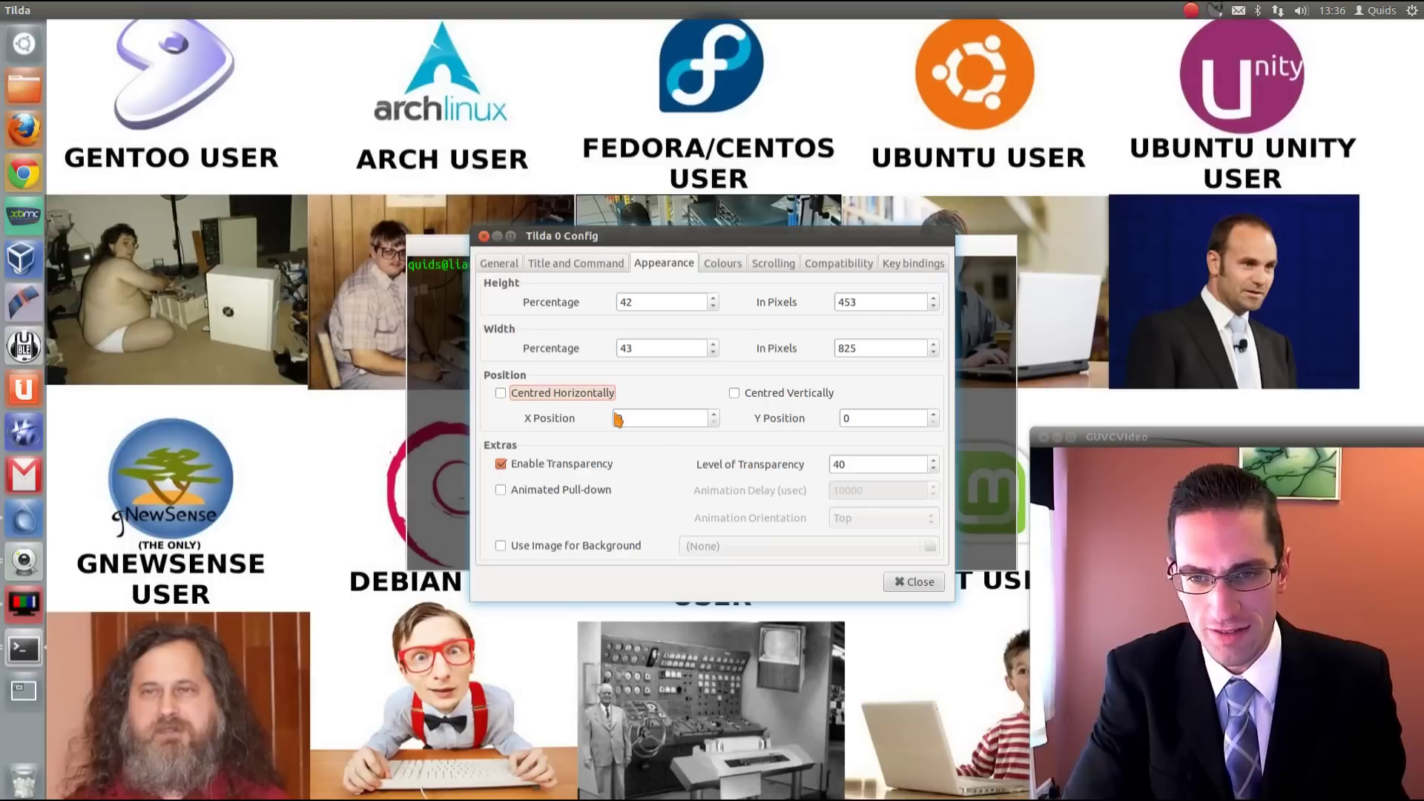
pyautogui.click(604, 550)
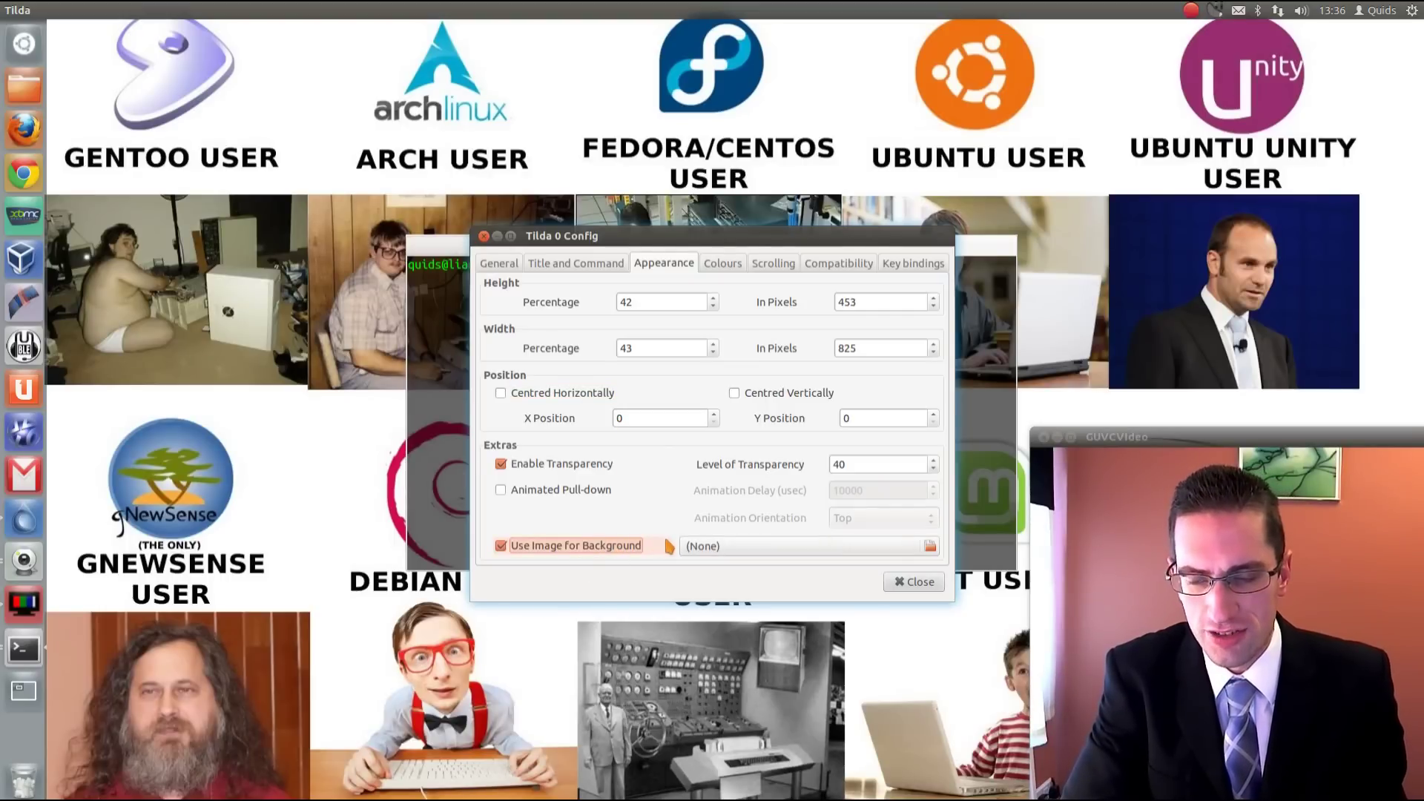
# - Disable the background image and apply the Green on Black colour scheme, keeping the text colour
pyautogui.click(623, 548)
pyautogui.click(723, 263)
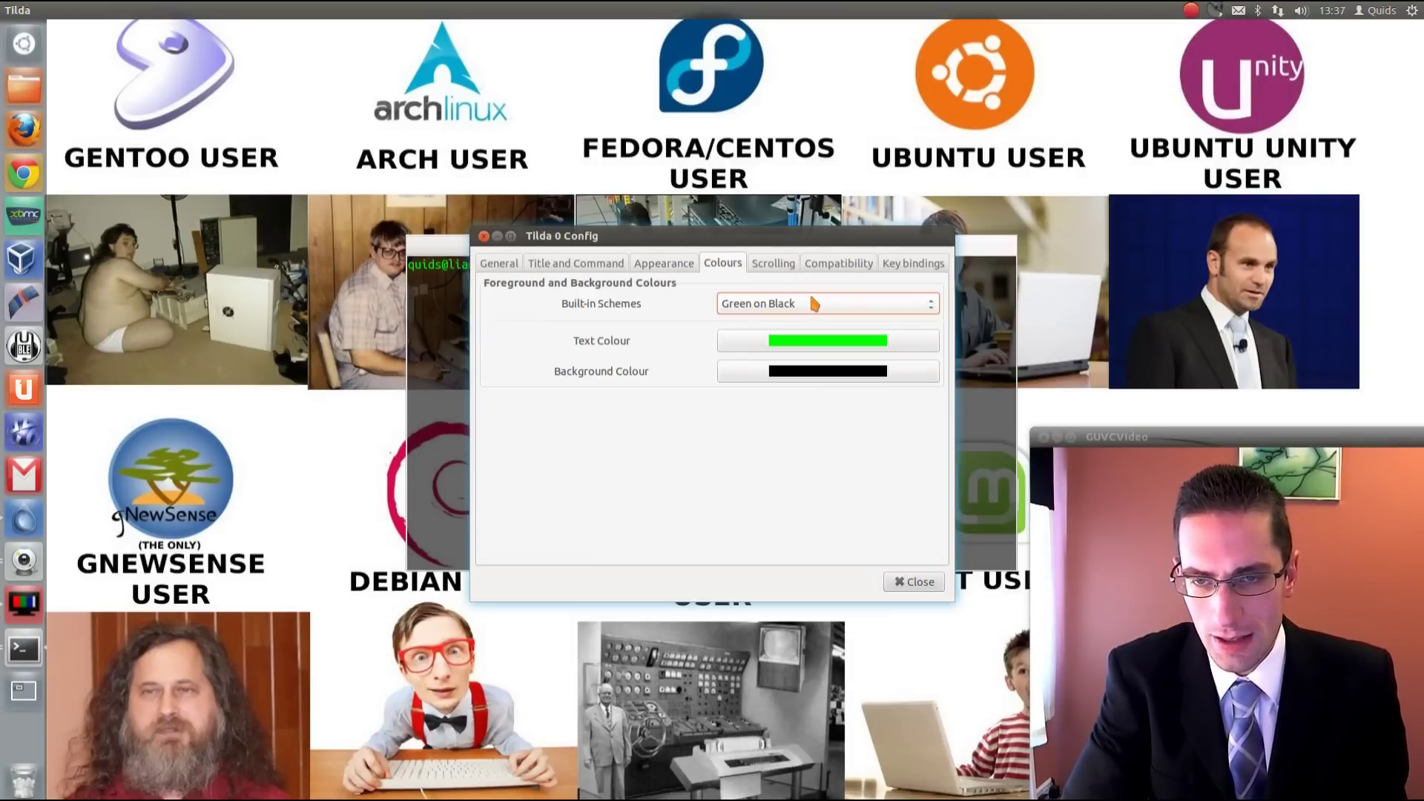
pyautogui.click(799, 300)
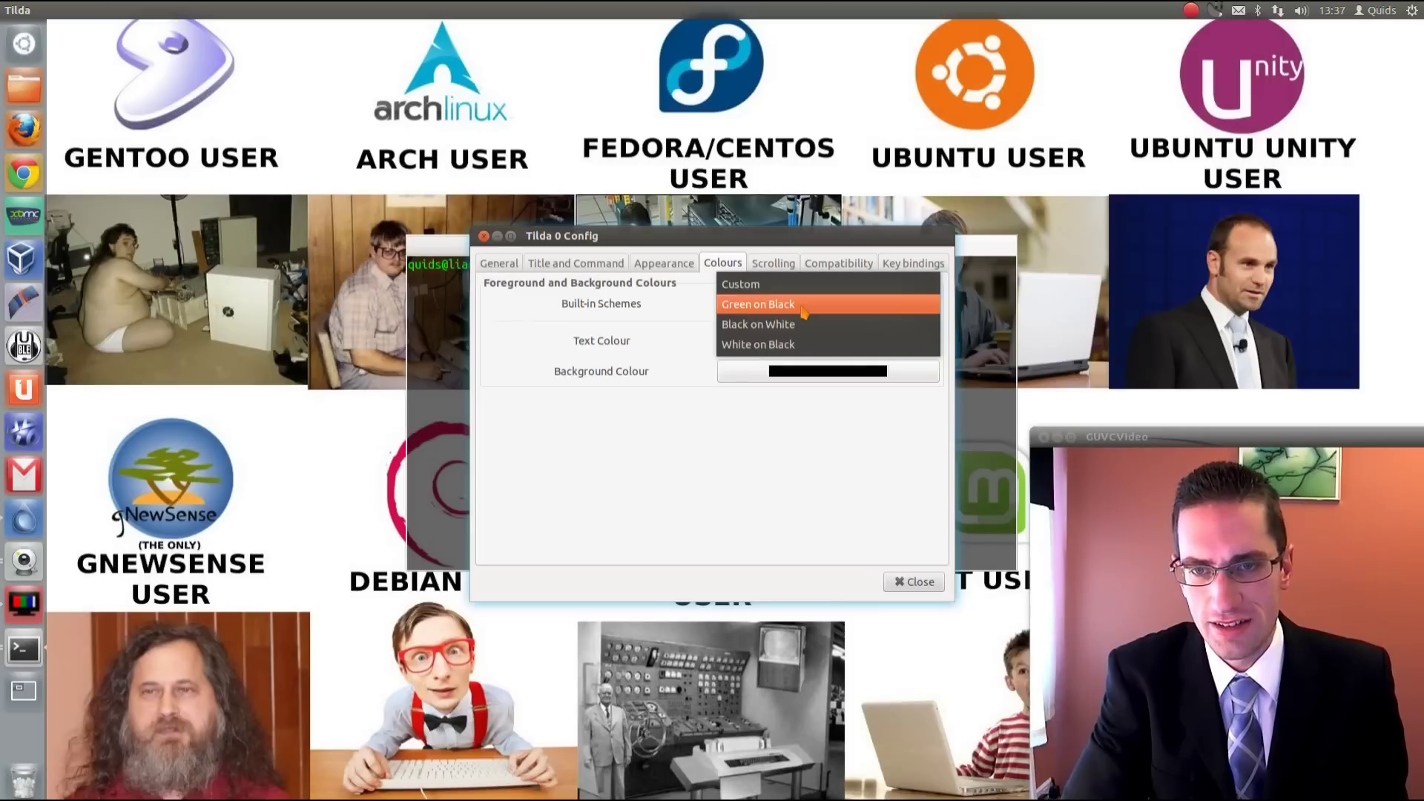
pyautogui.click(799, 305)
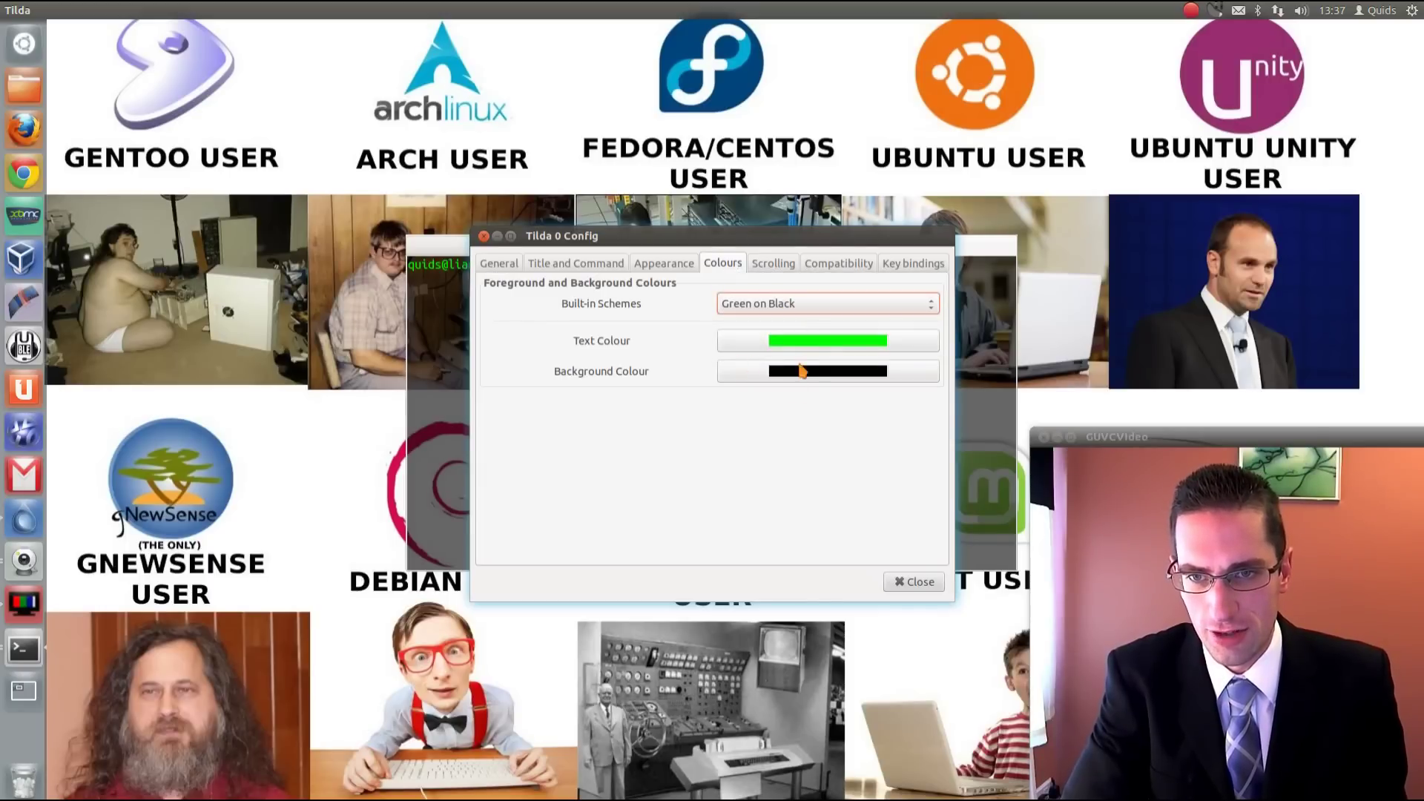
pyautogui.click(792, 343)
pyautogui.click(816, 529)
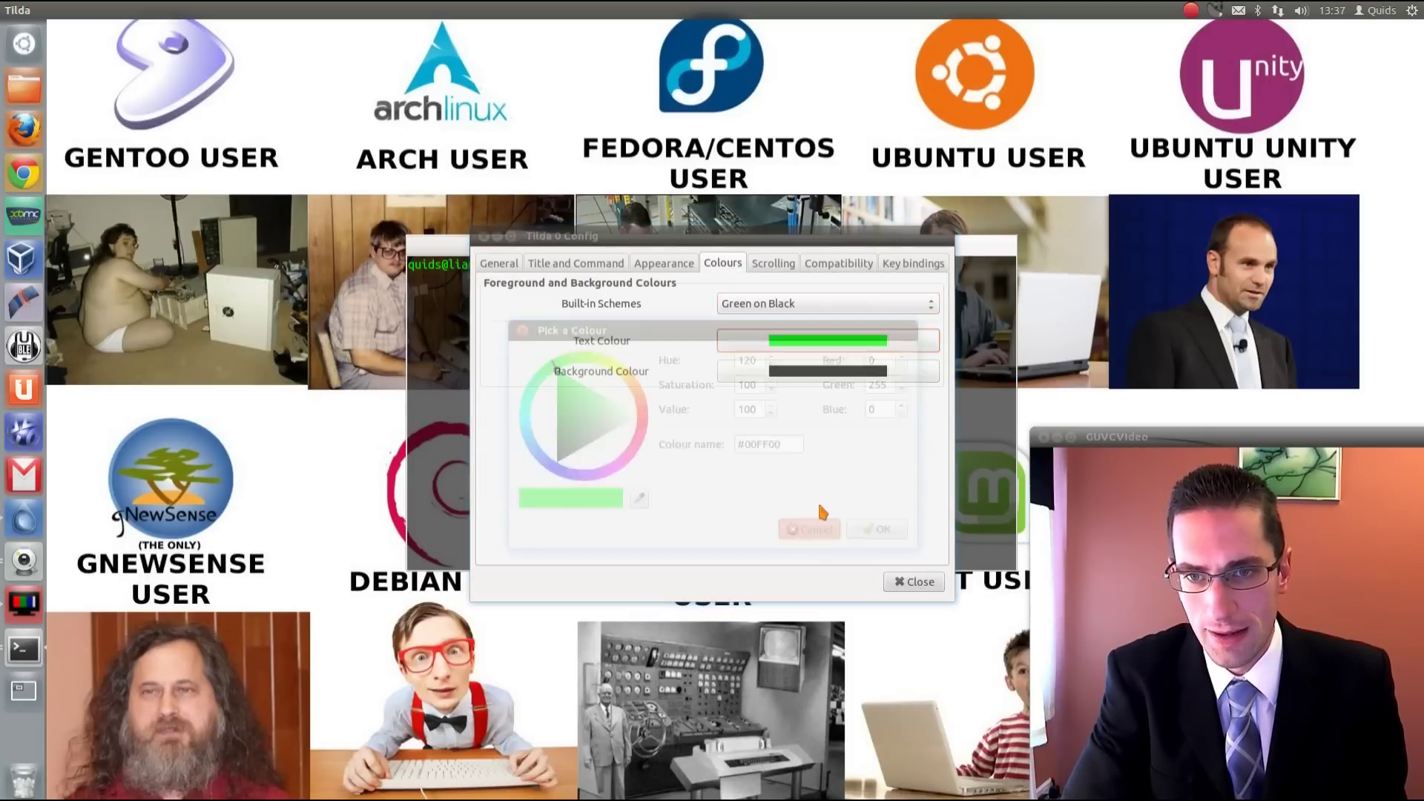
# - Review the Scrolling, Compatibility and Key bindings settings, then close the preferences
pyautogui.click(776, 265)
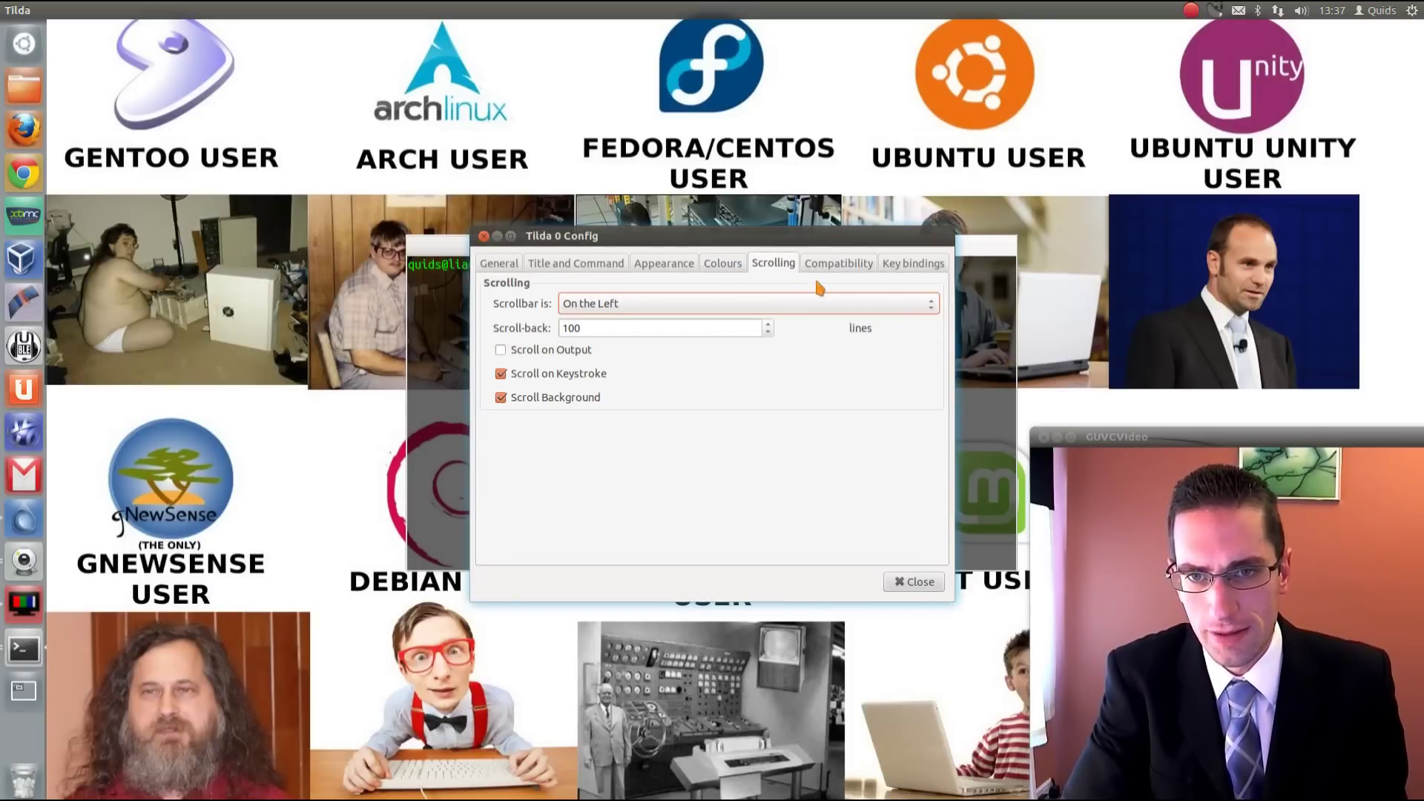
pyautogui.click(841, 269)
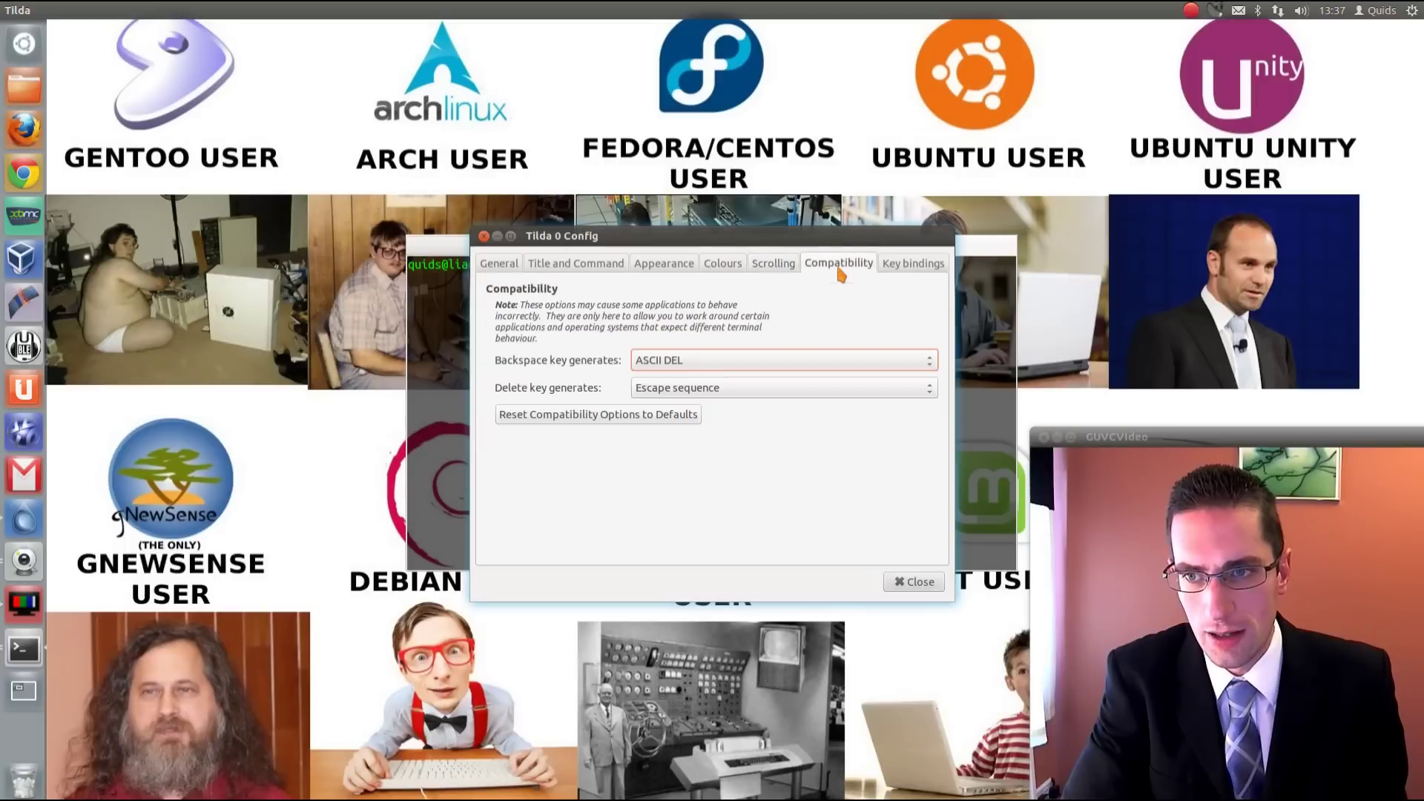
pyautogui.click(911, 267)
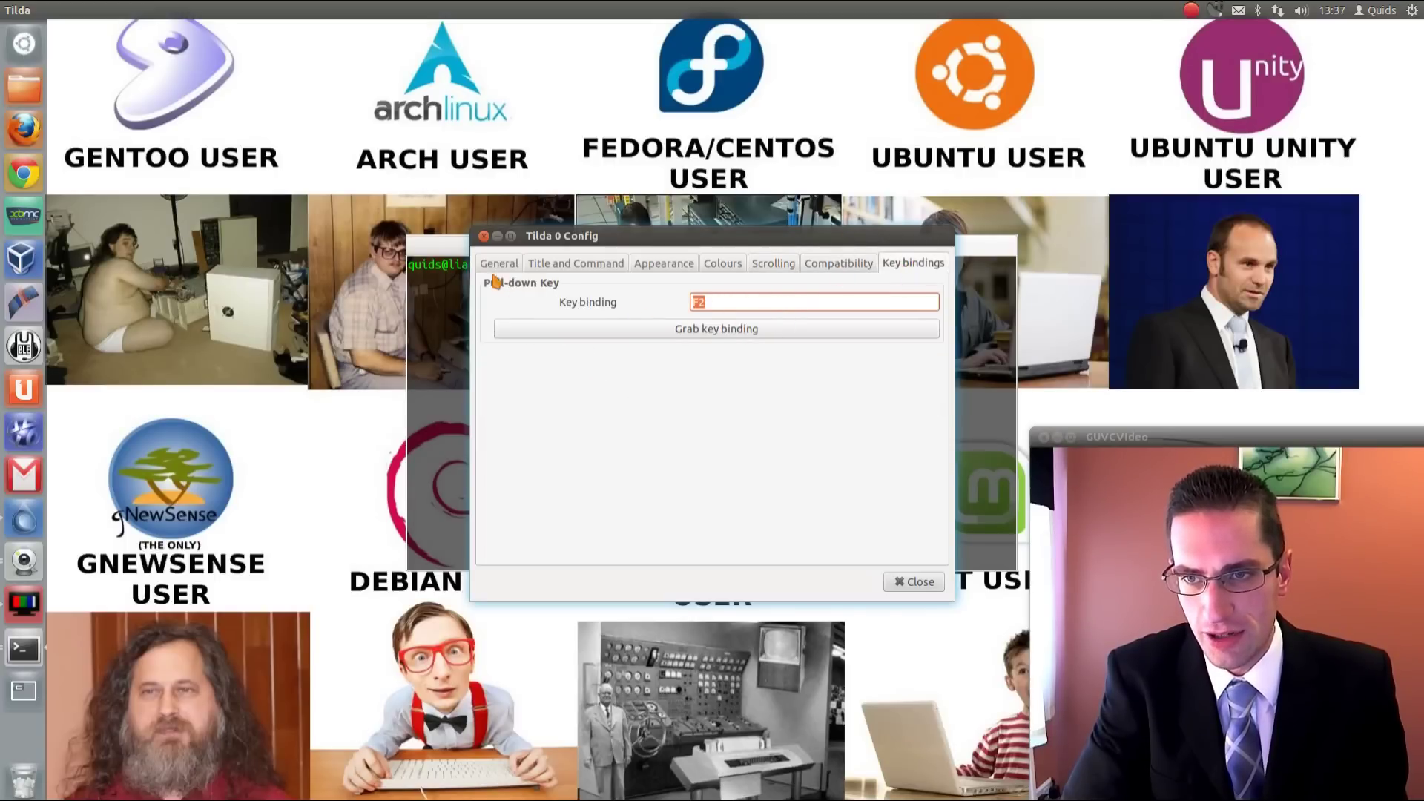
pyautogui.press('Escape')
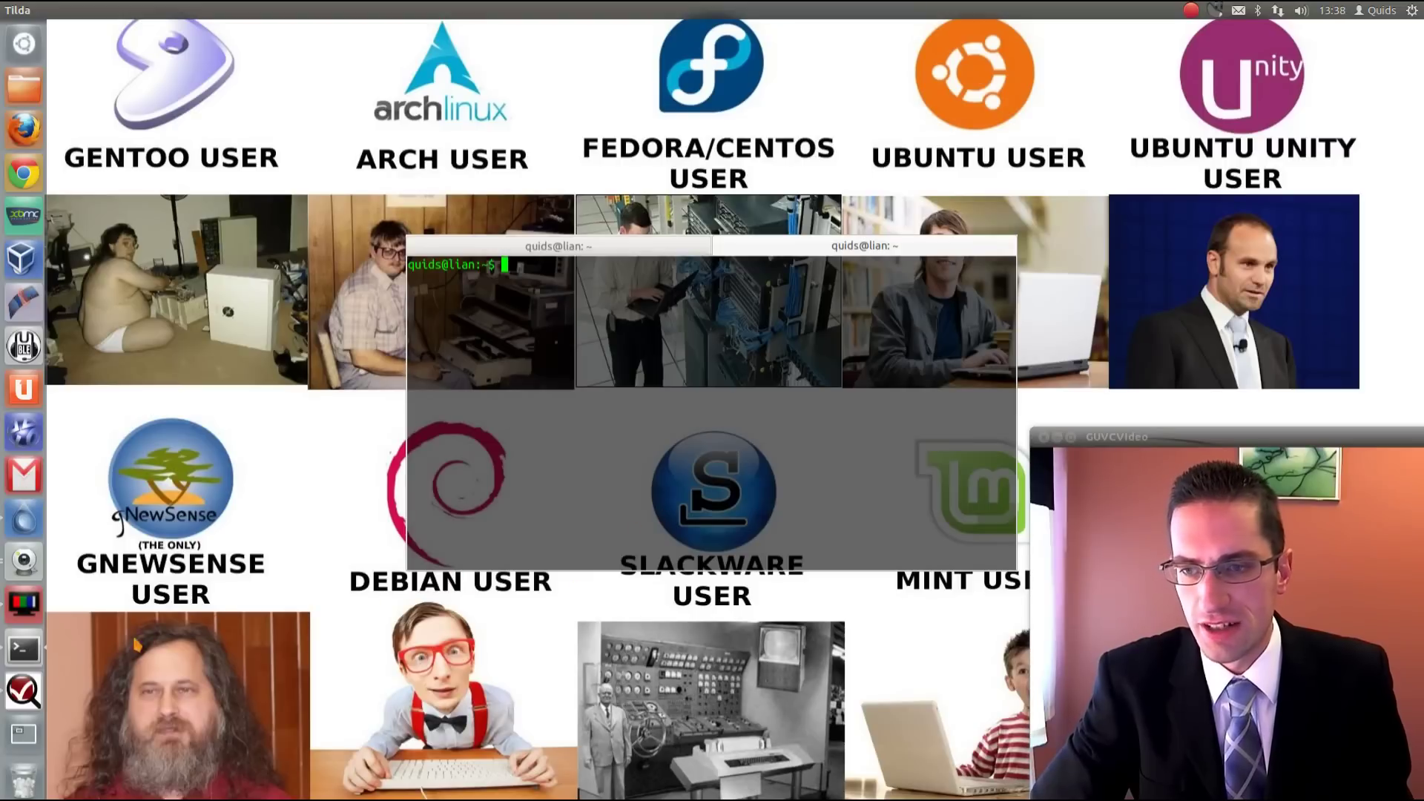
# - Launch dconf Editor and navigate to org.gnome.desktop.applications.terminal
pyautogui.click(22, 694)
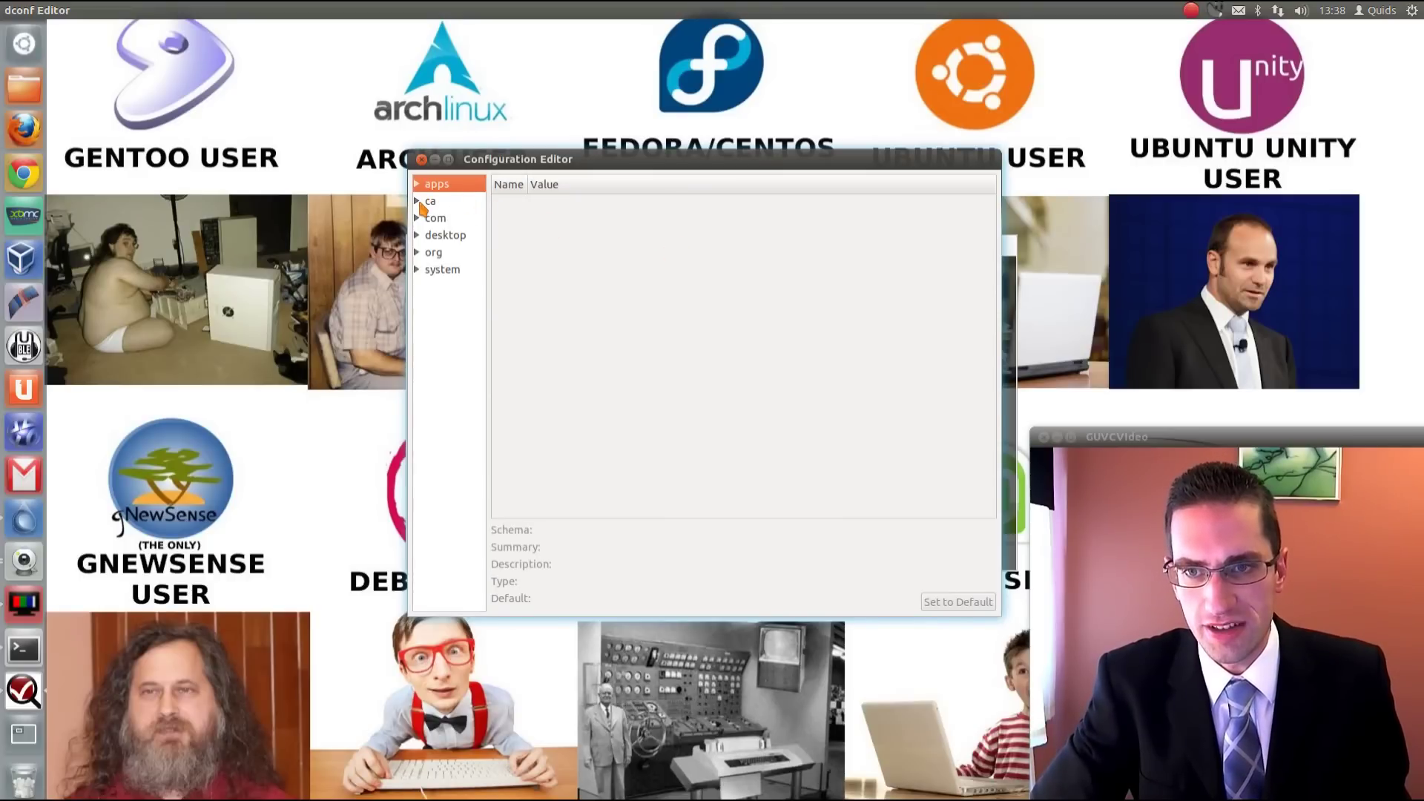
pyautogui.click(417, 235)
pyautogui.click(417, 236)
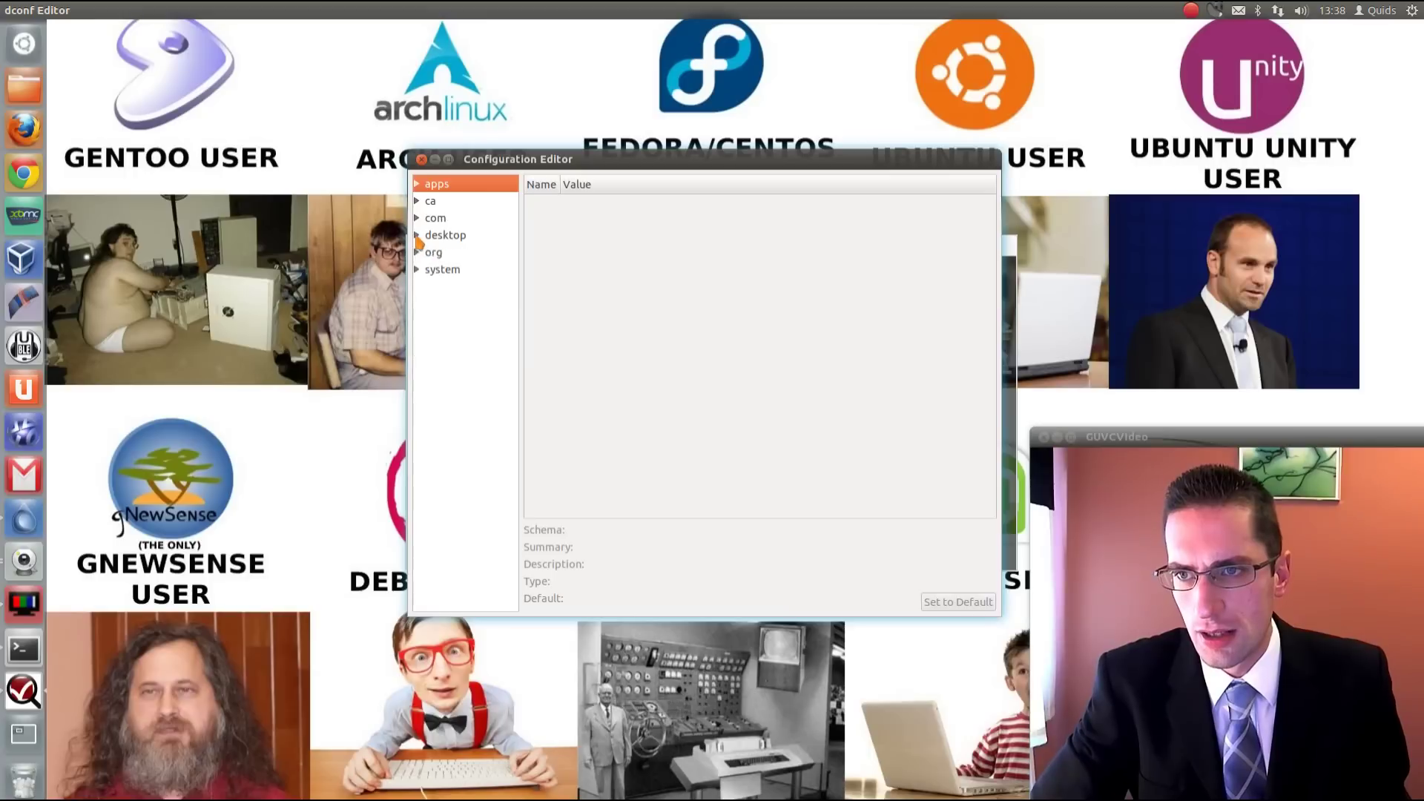
pyautogui.click(416, 252)
pyautogui.click(425, 287)
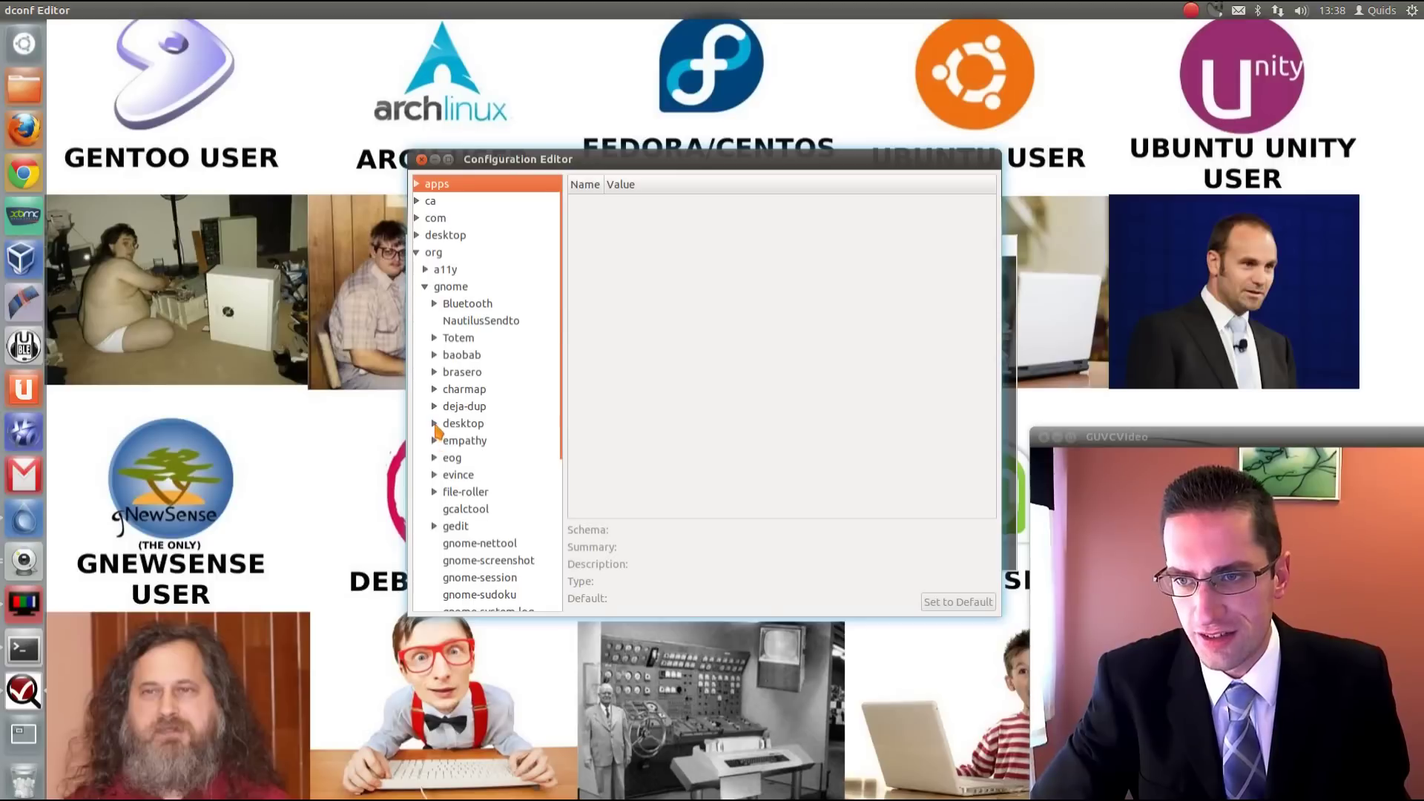
pyautogui.click(435, 424)
pyautogui.scroll(-1, 489, 457)
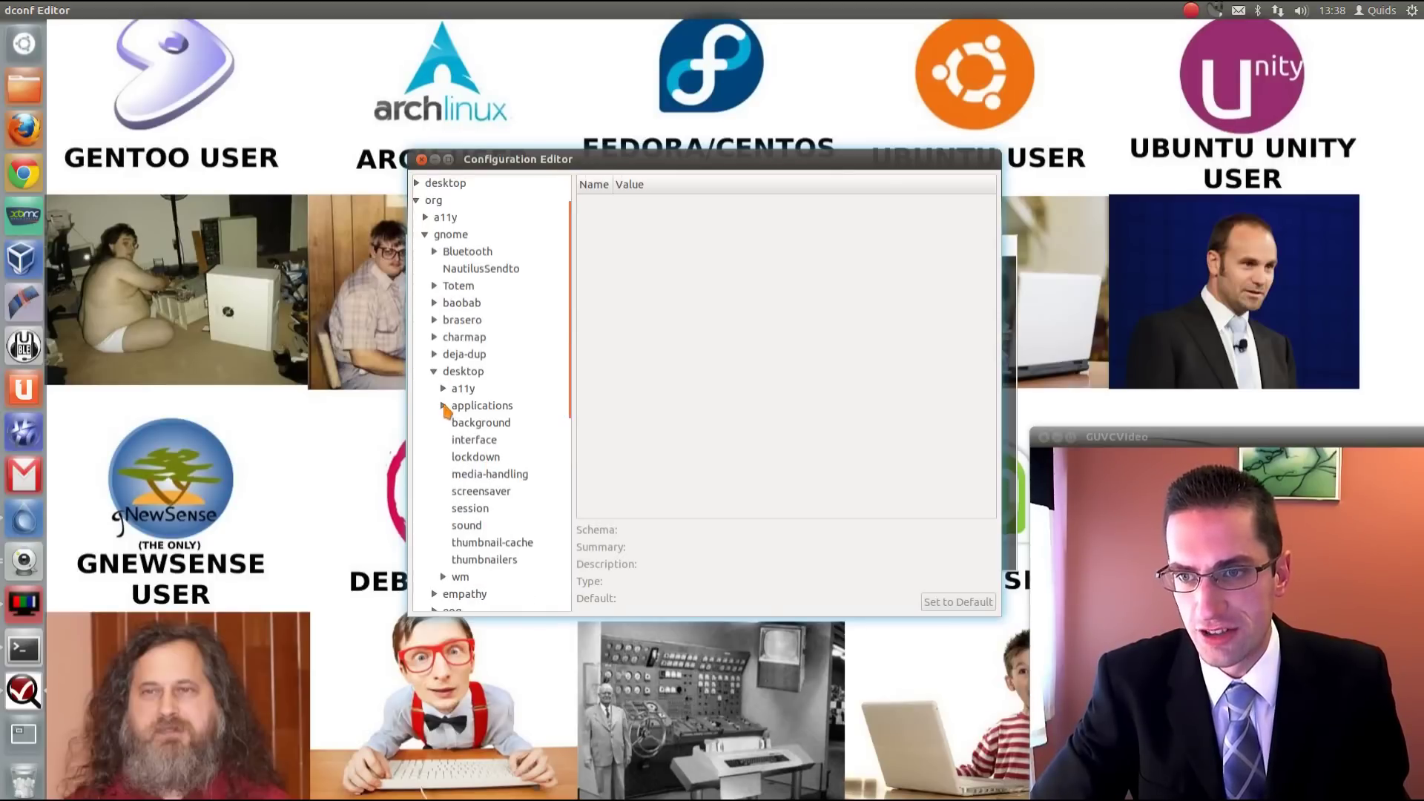
pyautogui.click(442, 405)
pyautogui.click(473, 441)
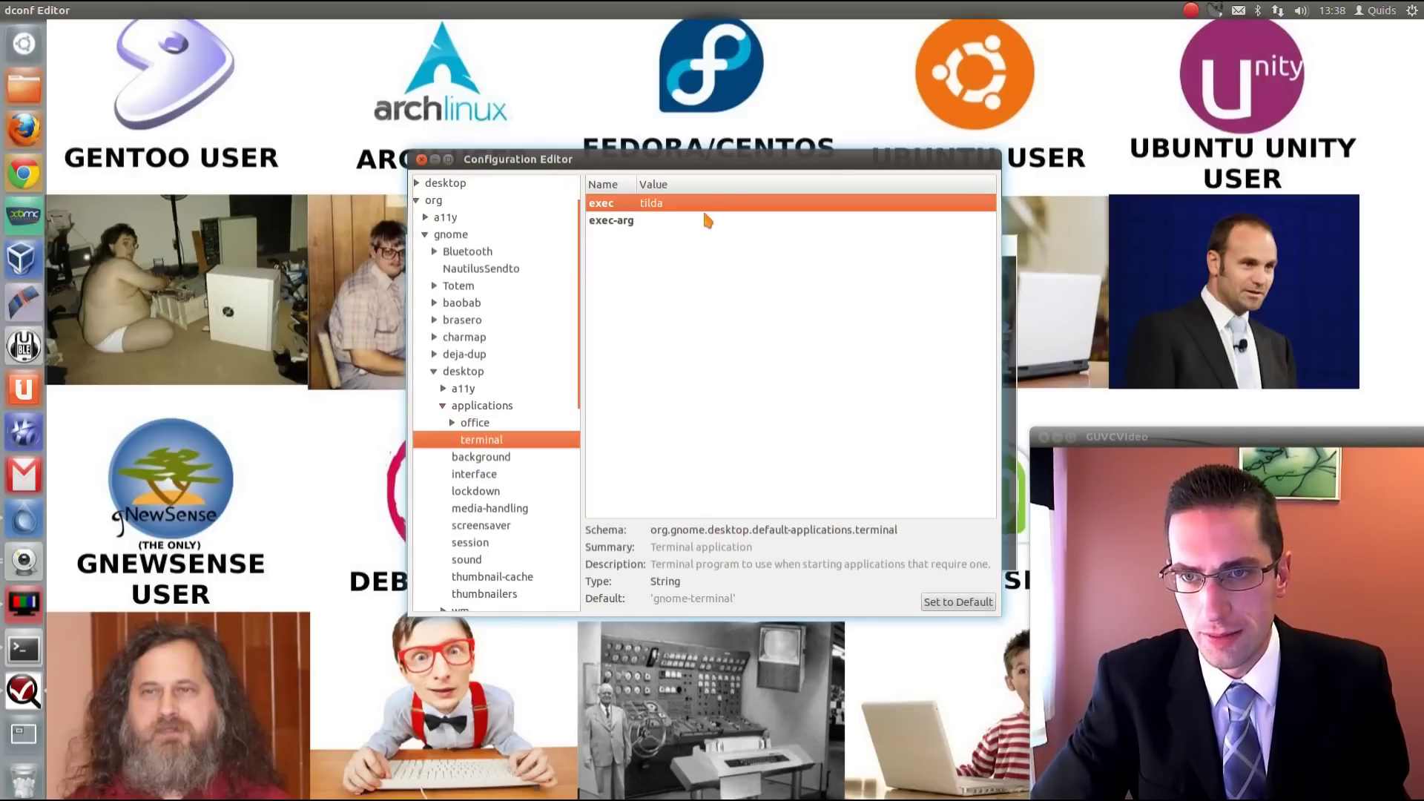
# - Reset the exec key to default, then change its value to 'tilda'
pyautogui.click(957, 600)
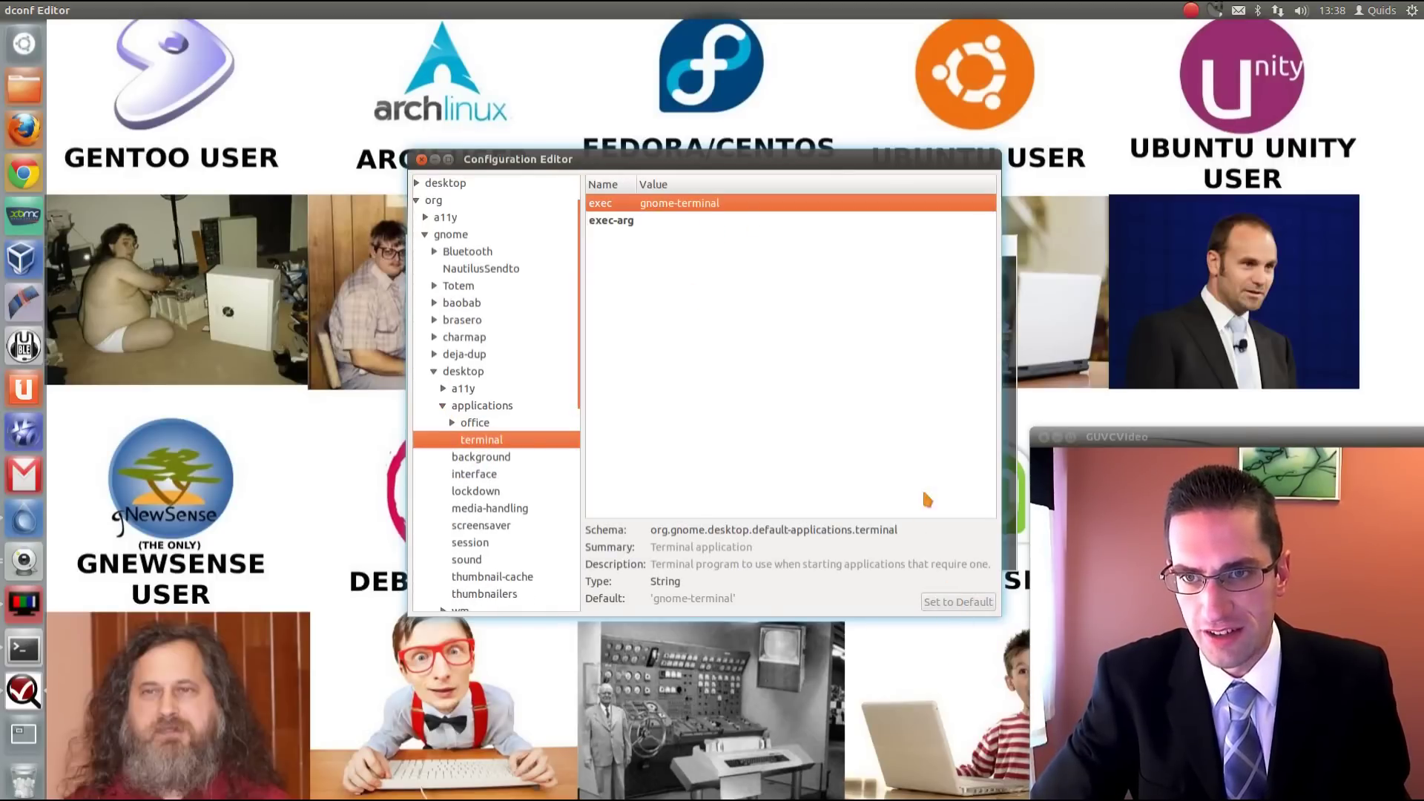
pyautogui.click(742, 202)
pyautogui.click(741, 202)
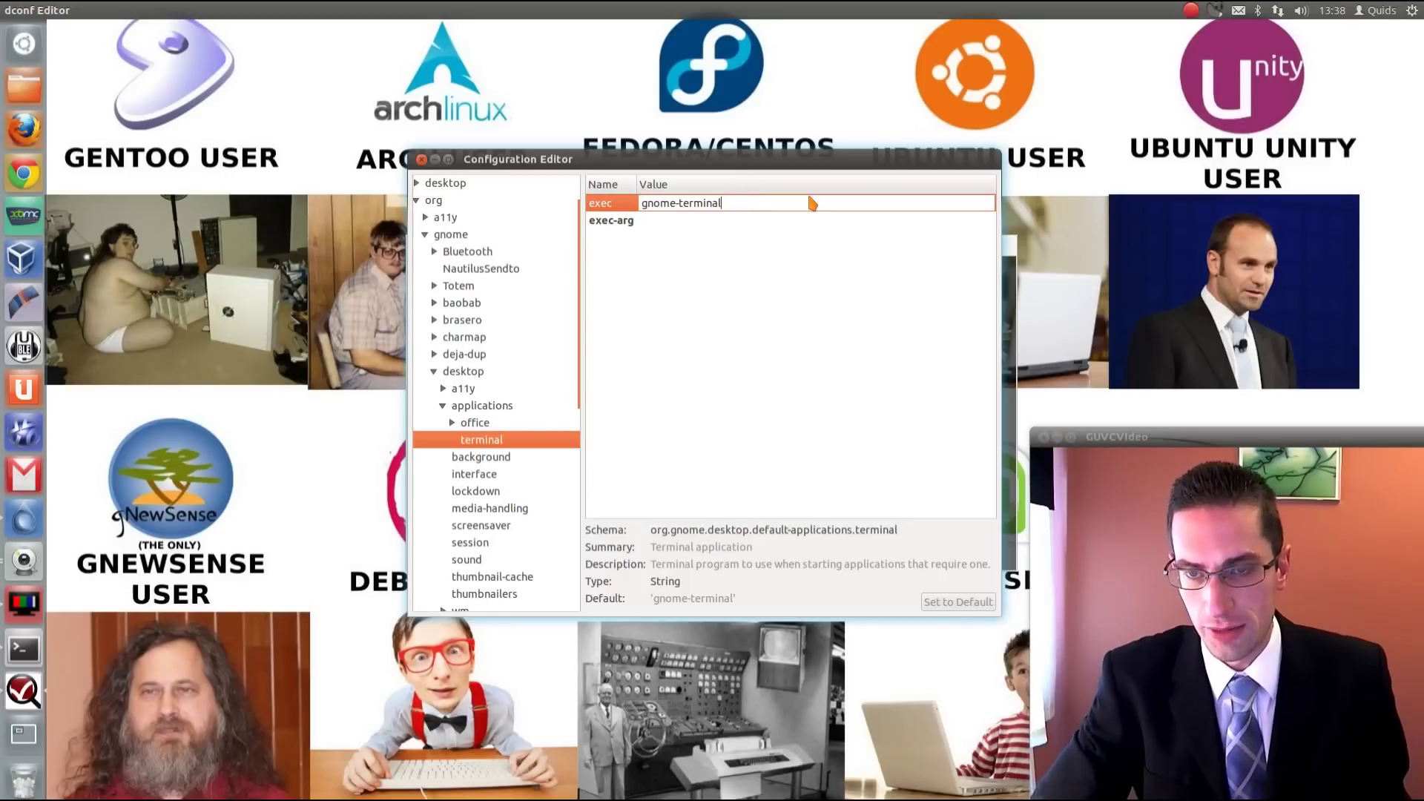
pyautogui.hotkey('ctrl', 'a')
pyautogui.write('tilda')
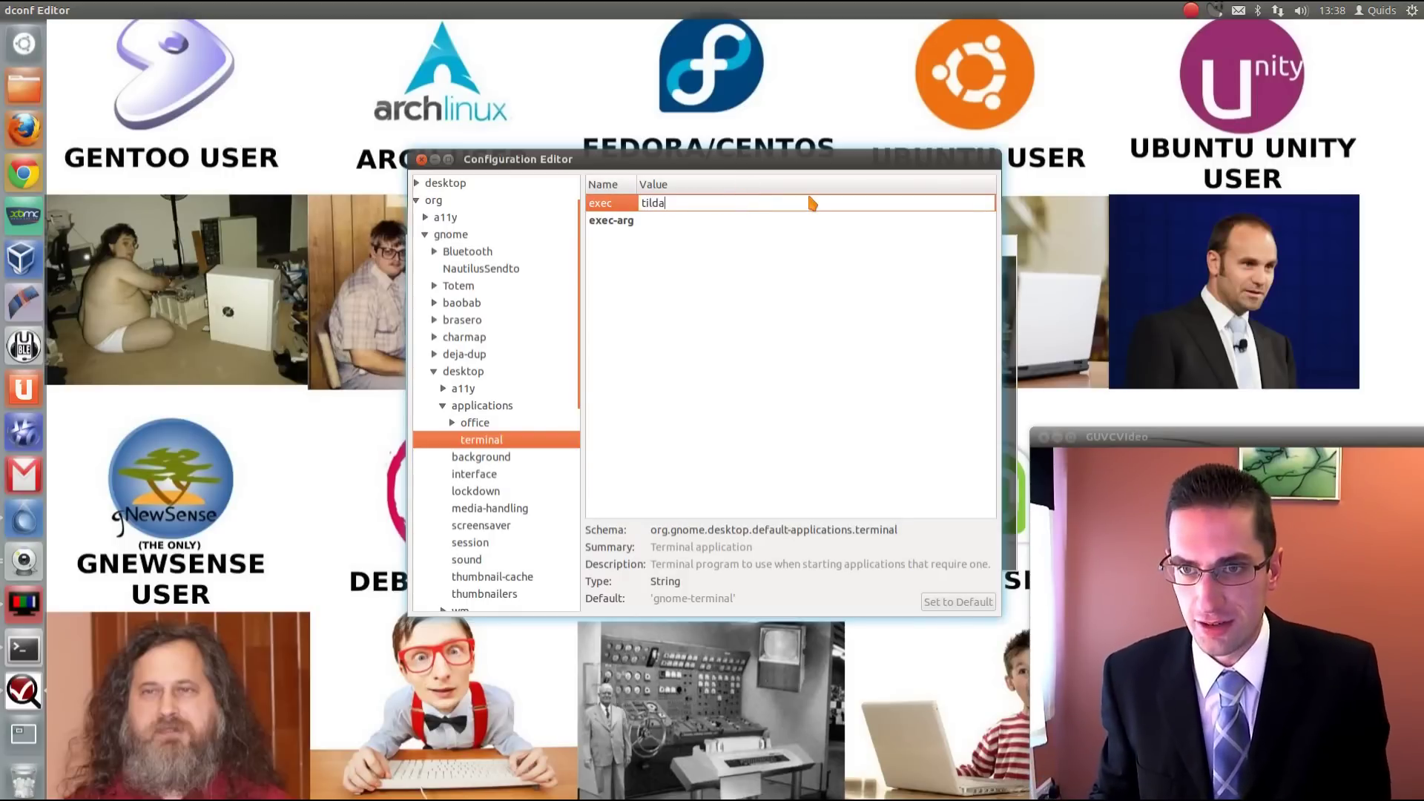
pyautogui.press('Return')
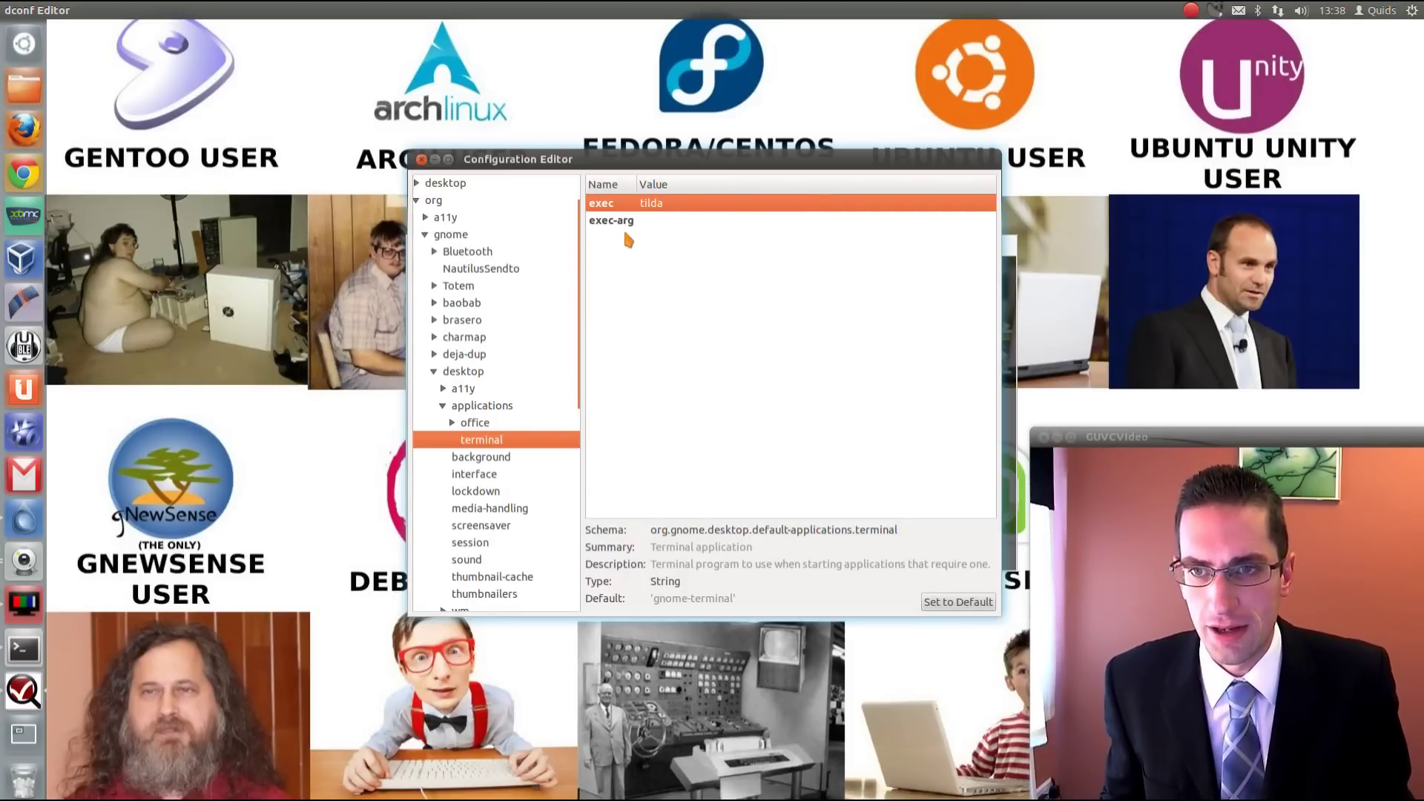